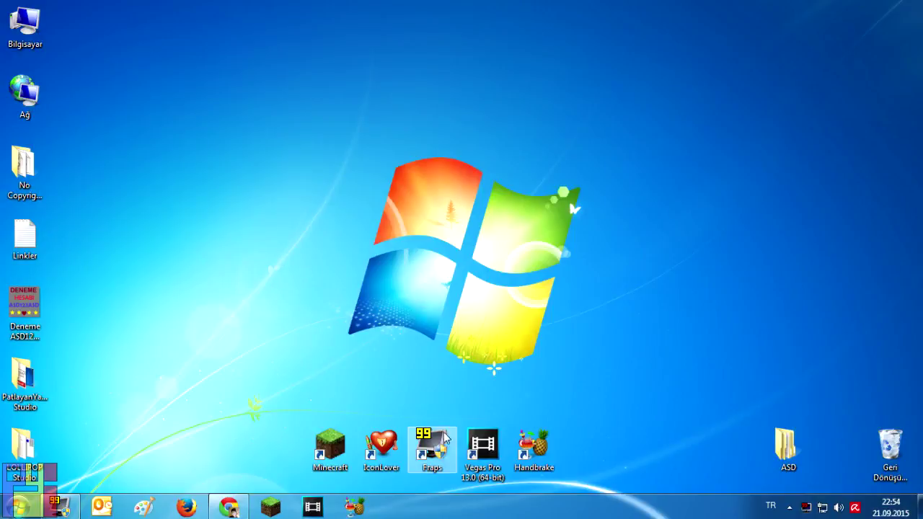
# - Move the Fraps, Vegas Pro 13.0 and Handbrake shortcuts to the upper right of the desktop, with Handbrake set apart
pyautogui.moveTo(421, 362); pyautogui.dragTo(728, 93)
pyautogui.click(700, 173)
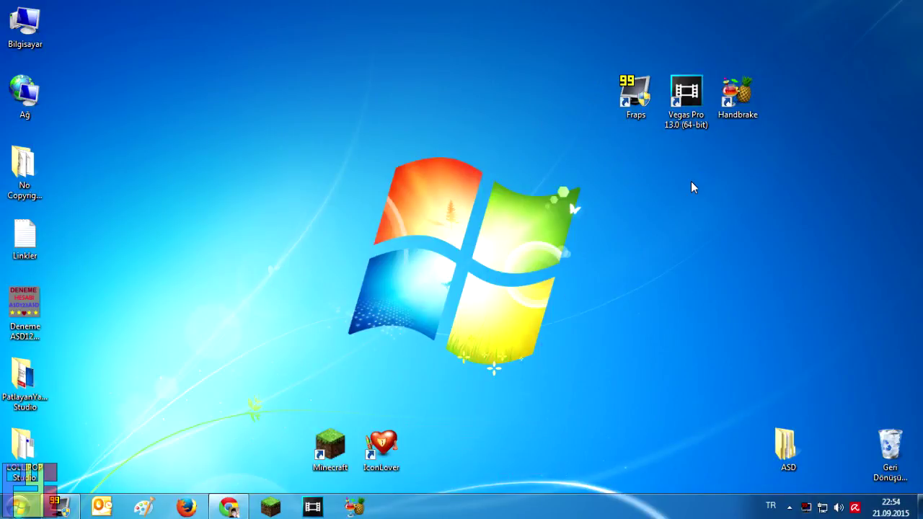
pyautogui.click(648, 105)
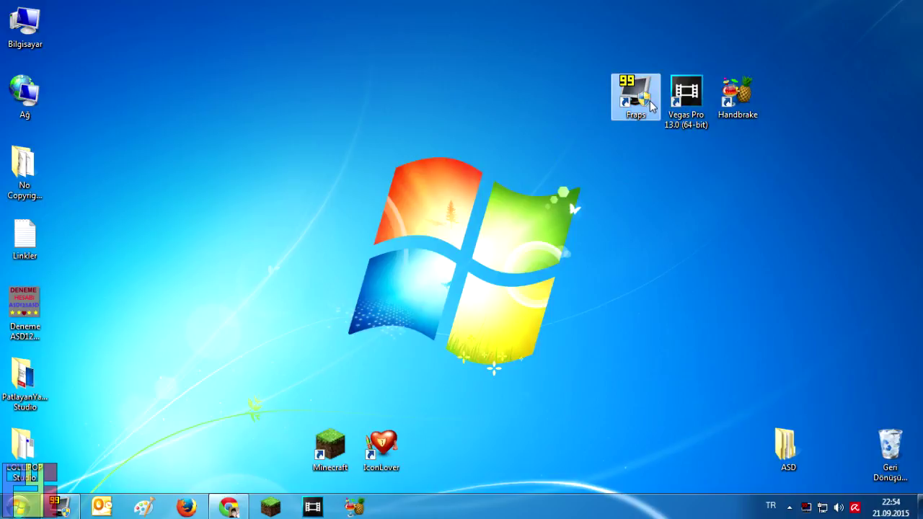
pyautogui.click(677, 107)
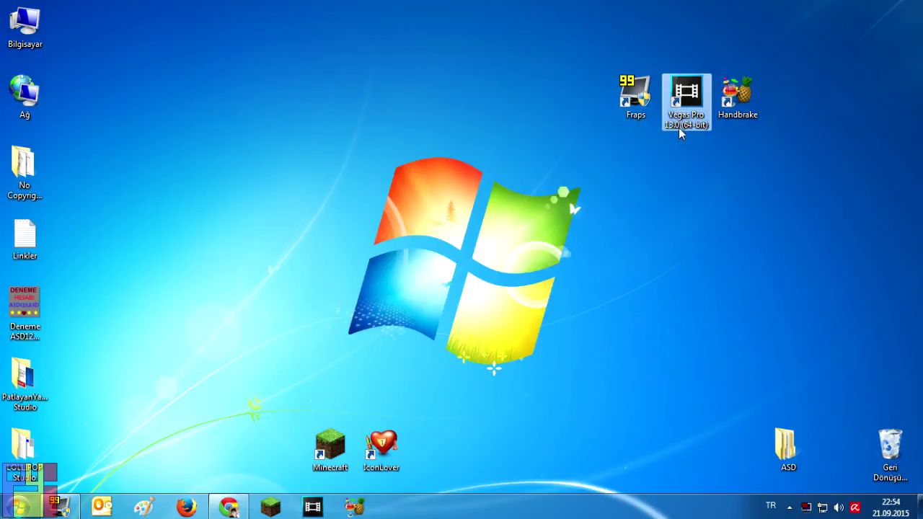
pyautogui.click(741, 105)
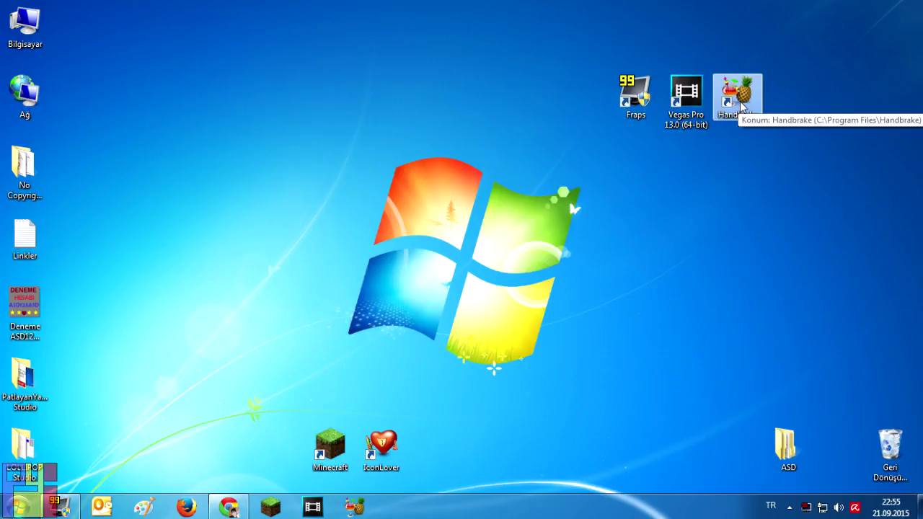
pyautogui.moveTo(742, 105); pyautogui.dragTo(793, 105)
pyautogui.moveTo(754, 70); pyautogui.dragTo(817, 140)
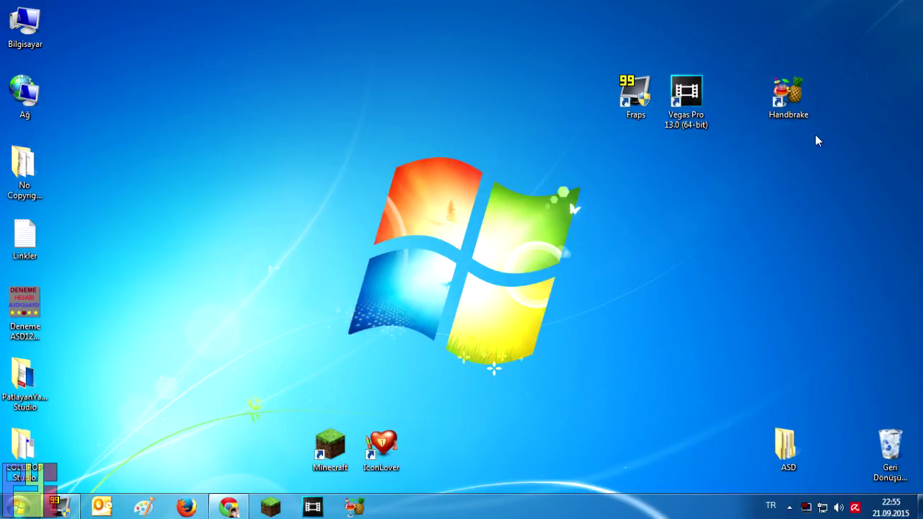
# - Move the Fraps, Vegas Pro 13.0 and Handbrake shortcuts down to sit in a row beside the ASD folder
pyautogui.moveTo(827, 78); pyautogui.dragTo(637, 143)
pyautogui.moveTo(685, 99); pyautogui.dragTo(610, 453)
pyautogui.moveTo(684, 403); pyautogui.dragTo(641, 449)
pyautogui.click(612, 424)
pyautogui.click(624, 442)
pyautogui.click(90, 308)
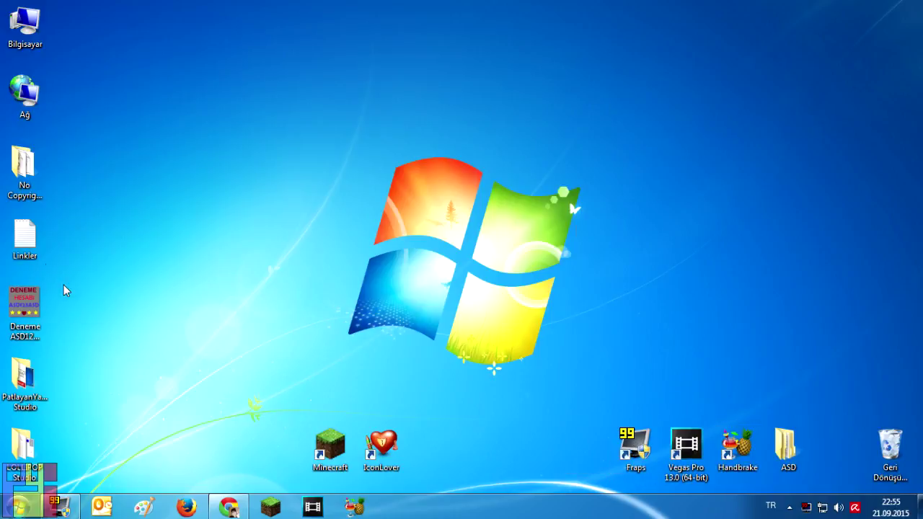
# - Open the Linkler text file and copy its first link, the one for Beepa.Fraps.3.5.99.15618.Retail.rar
pyautogui.doubleClick(26, 240)
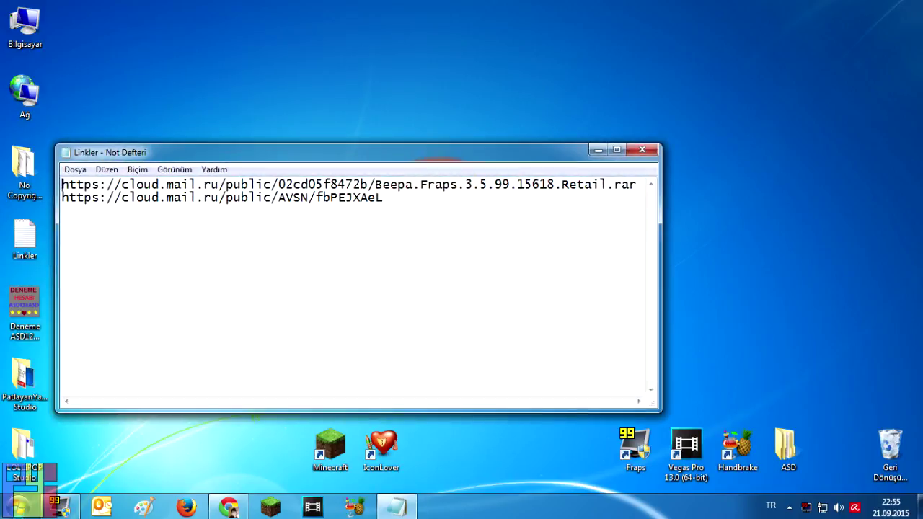
pyautogui.moveTo(62, 186); pyautogui.dragTo(637, 186)
pyautogui.hotkey('ctrl', 'c')
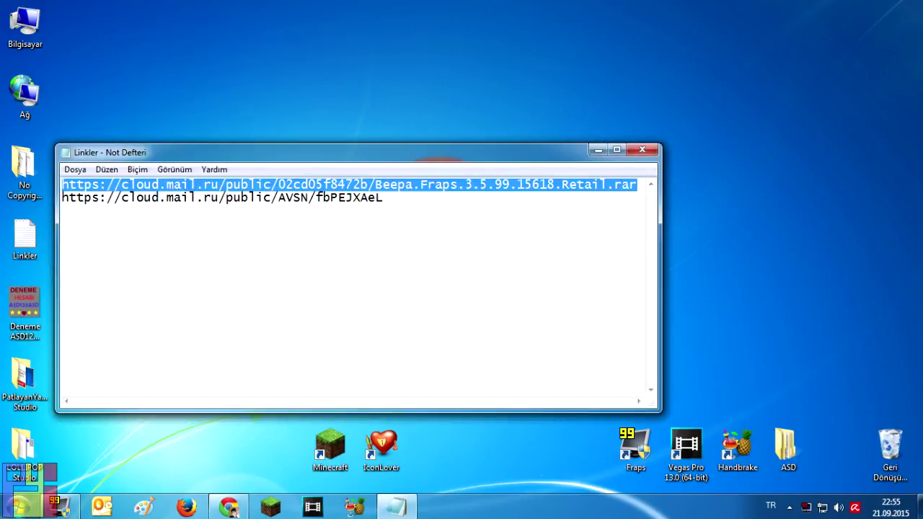
# - Switch to Chrome, open the copied link and download Beepa.Fraps.3.5.99.15618.Retail.rar to the desktop
pyautogui.click(228, 507)
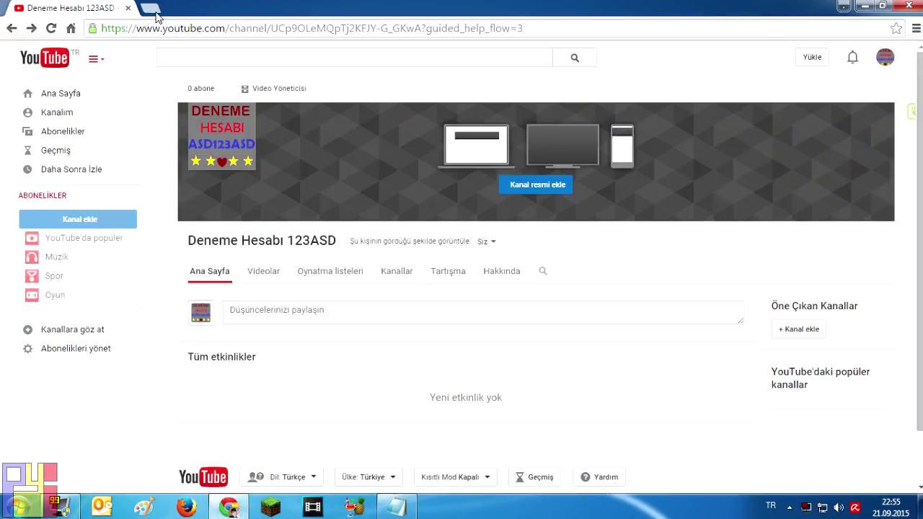
pyautogui.click(286, 29)
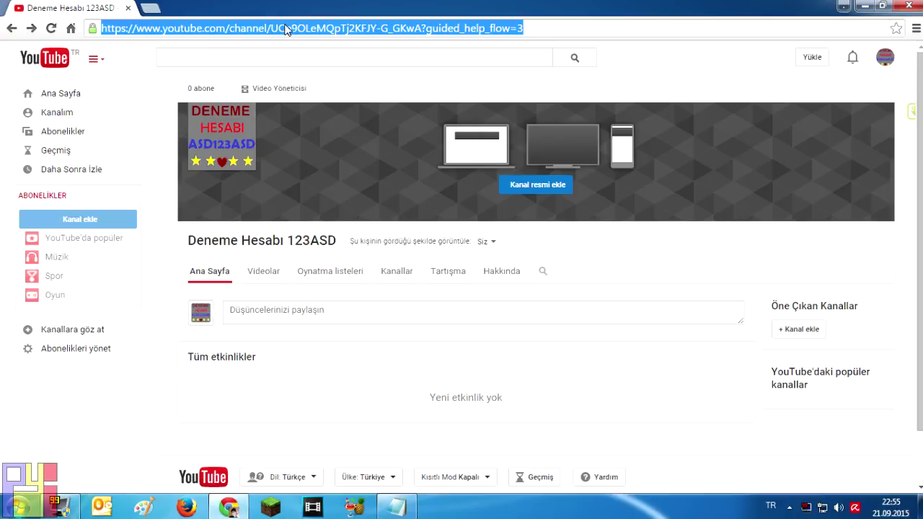
pyautogui.hotkey('ctrl', 'v')
pyautogui.press('Return')
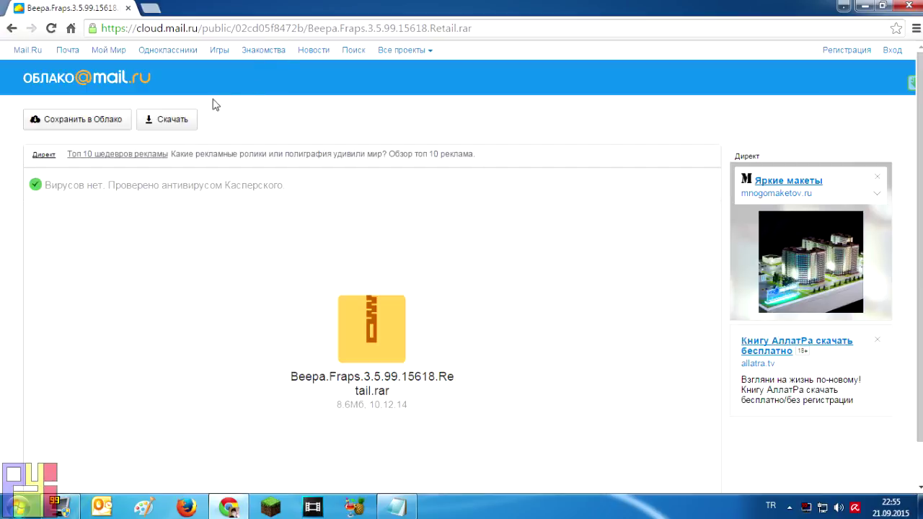
pyautogui.click(174, 128)
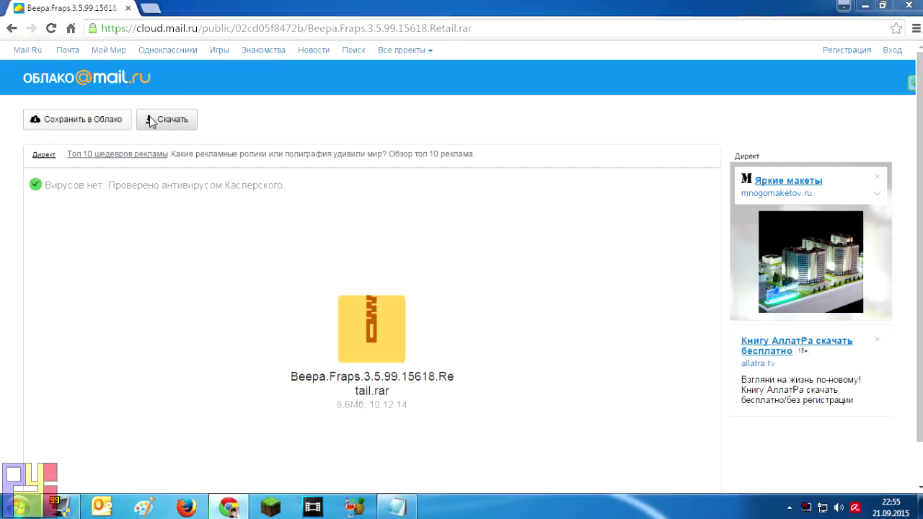
pyautogui.click(351, 325)
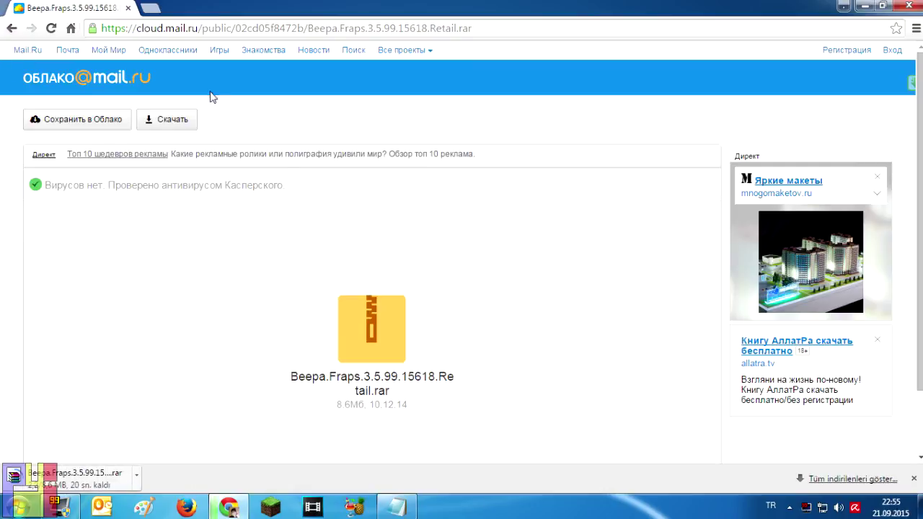
pyautogui.click(228, 507)
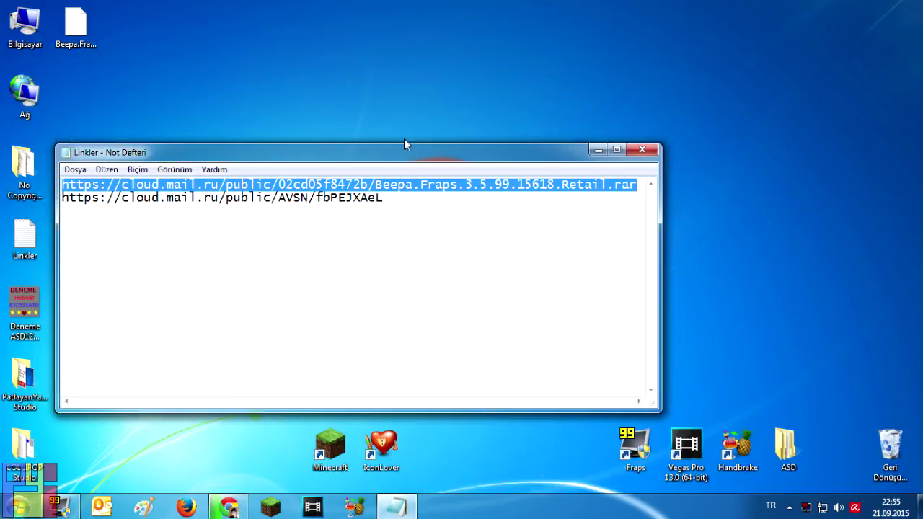
pyautogui.press('Down')
pyautogui.hotkey('shift', 'Home')
pyautogui.hotkey('ctrl', 'c')
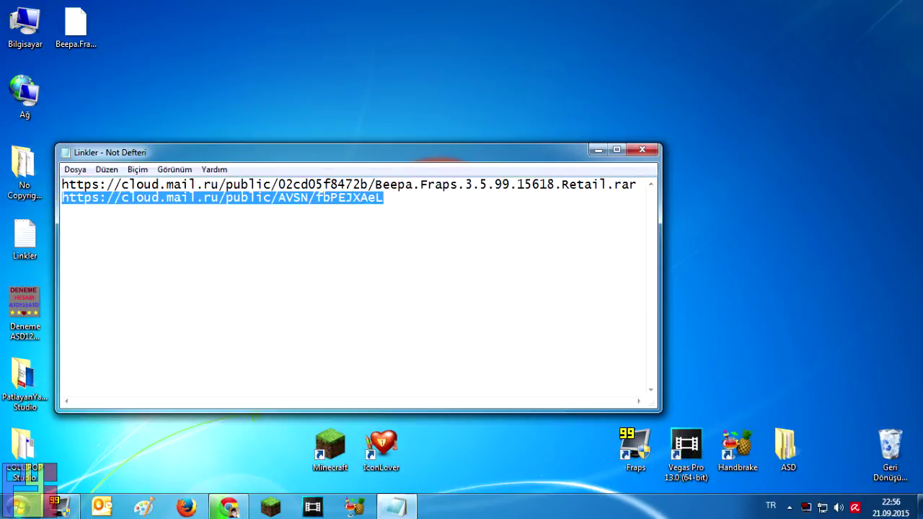
# - Switch to Chrome and open the copied link to view the SnVegasPro.rar download page
pyautogui.click(229, 507)
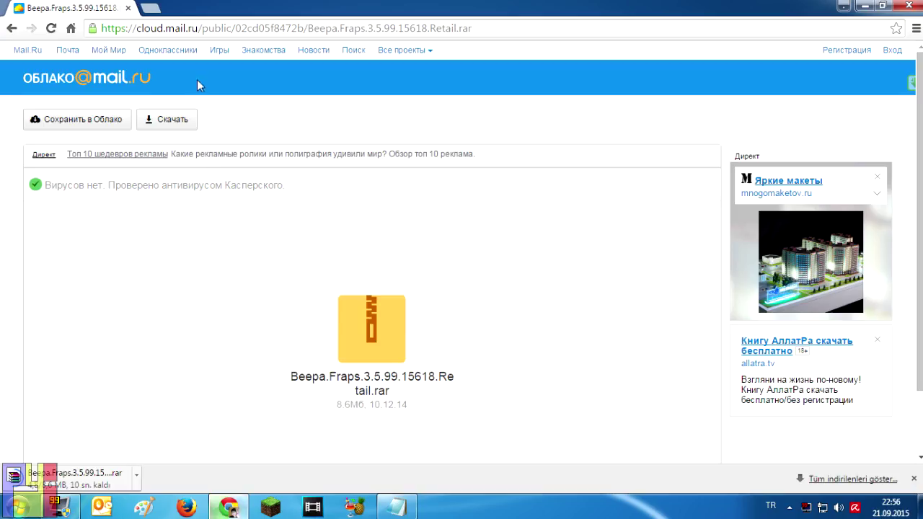
pyautogui.click(214, 28)
pyautogui.hotkey('ctrl', 'v')
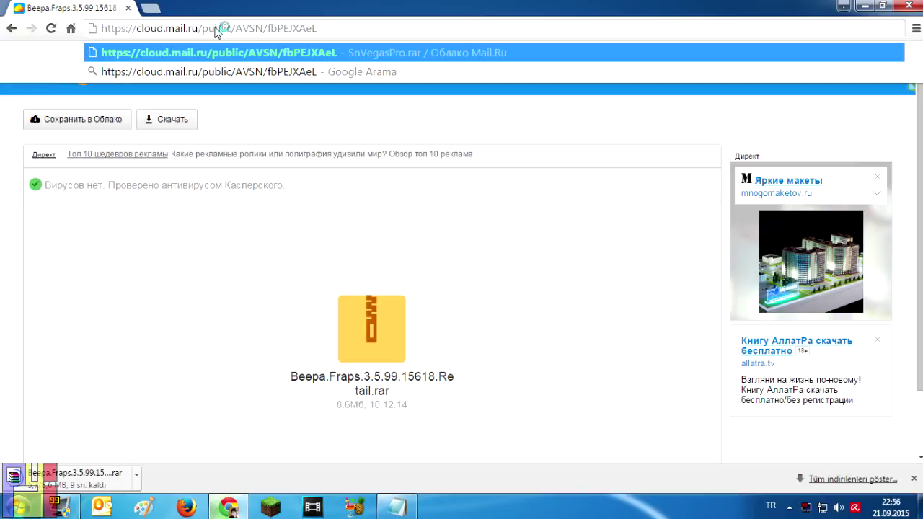
pyautogui.press('Return')
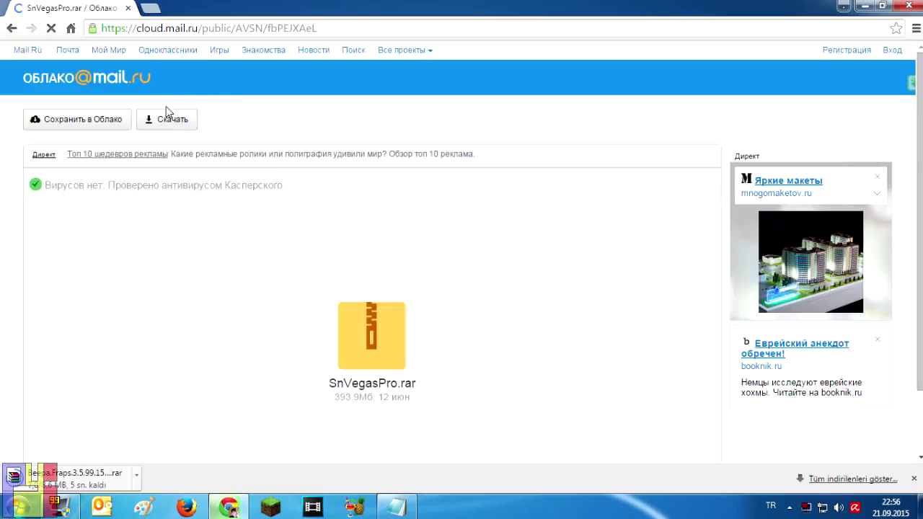
# - Return the browser to the earlier YouTube channel page and show the desktop
pyautogui.rightClick(12, 28)
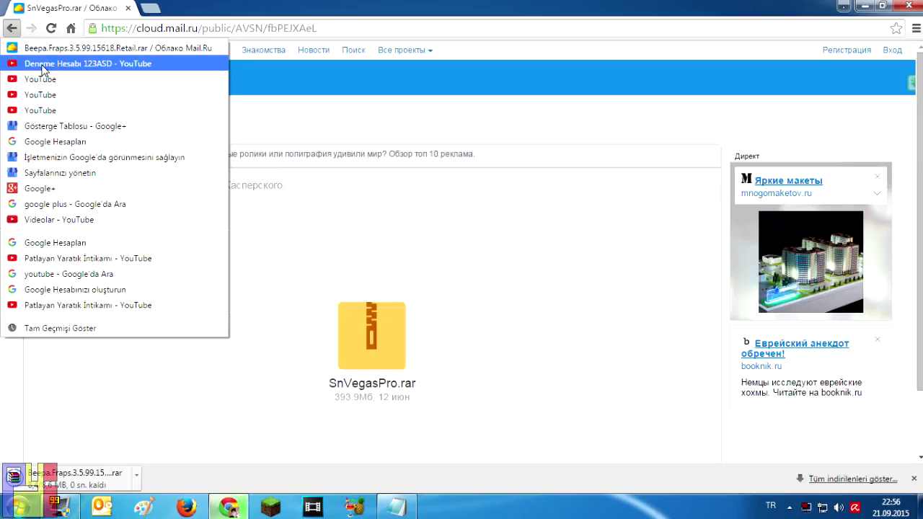
pyautogui.click(43, 67)
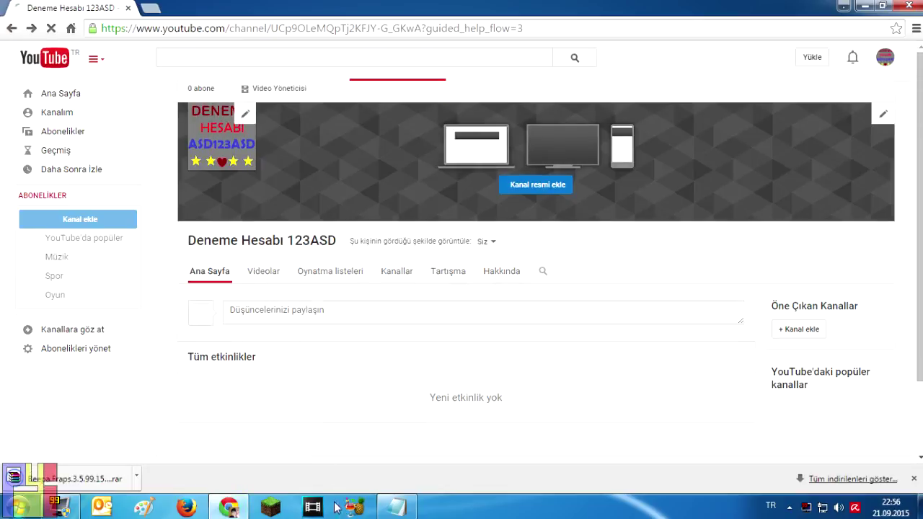
pyautogui.click(920, 513)
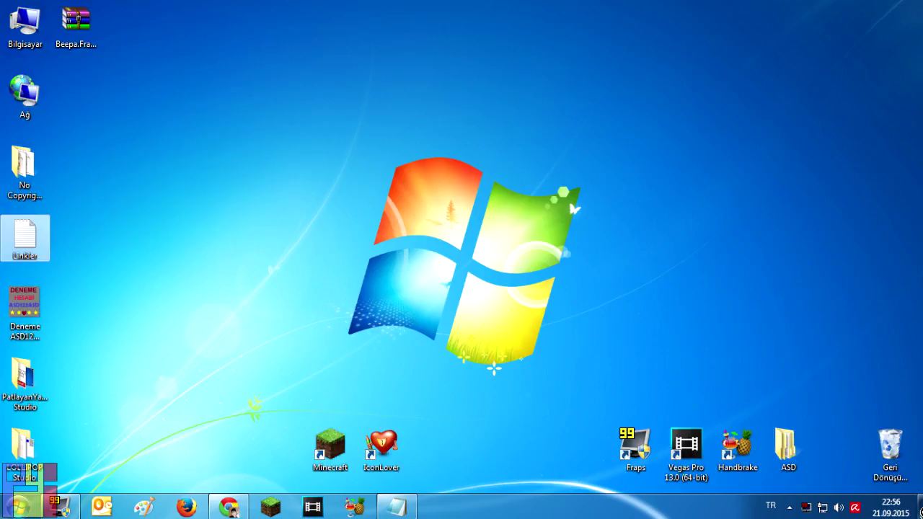
# - Inspect the downloaded Fraps archive's contents in WinRAR, and move the archive into the ASD folder on the desktop
pyautogui.click(77, 24)
pyautogui.moveTo(76, 23); pyautogui.dragTo(381, 83)
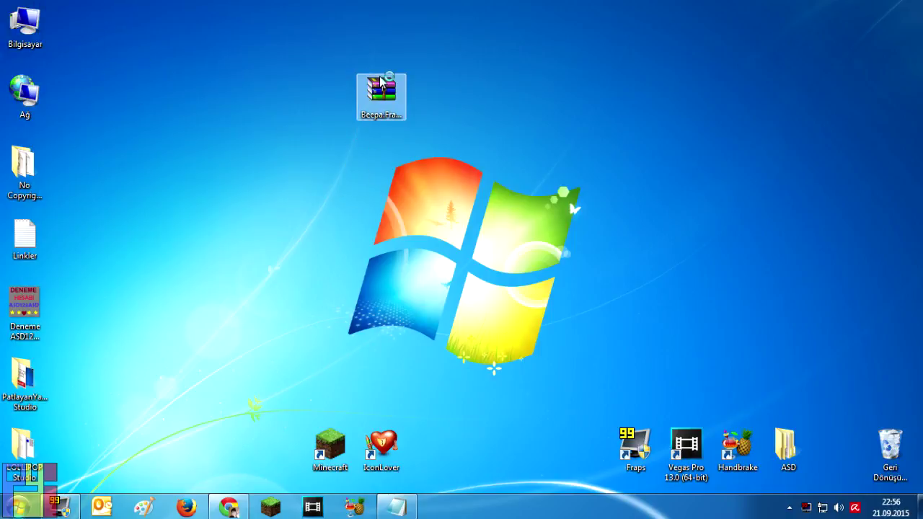
pyautogui.doubleClick(382, 85)
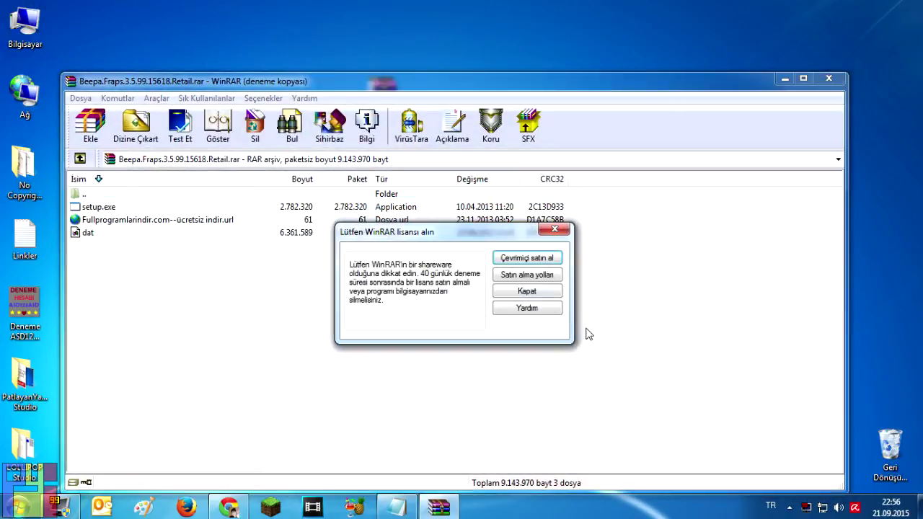
pyautogui.click(526, 291)
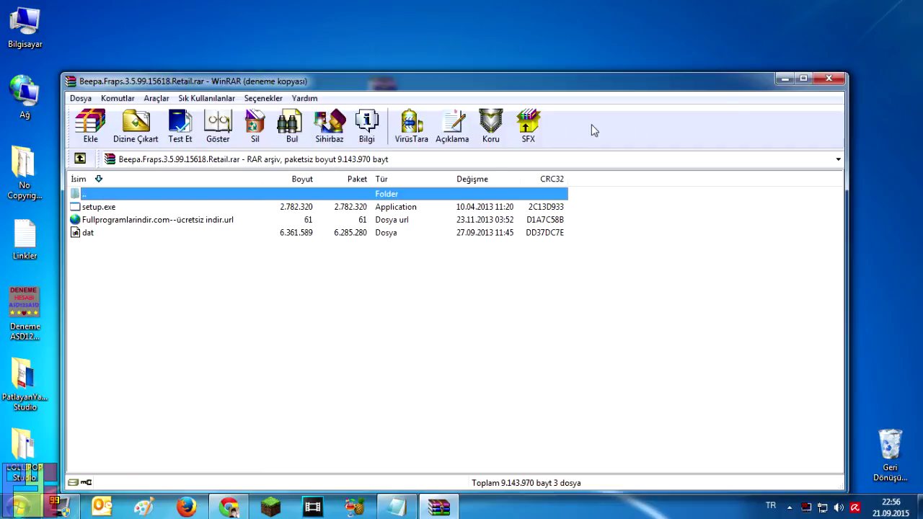
pyautogui.click(829, 79)
pyautogui.moveTo(379, 90); pyautogui.dragTo(787, 451)
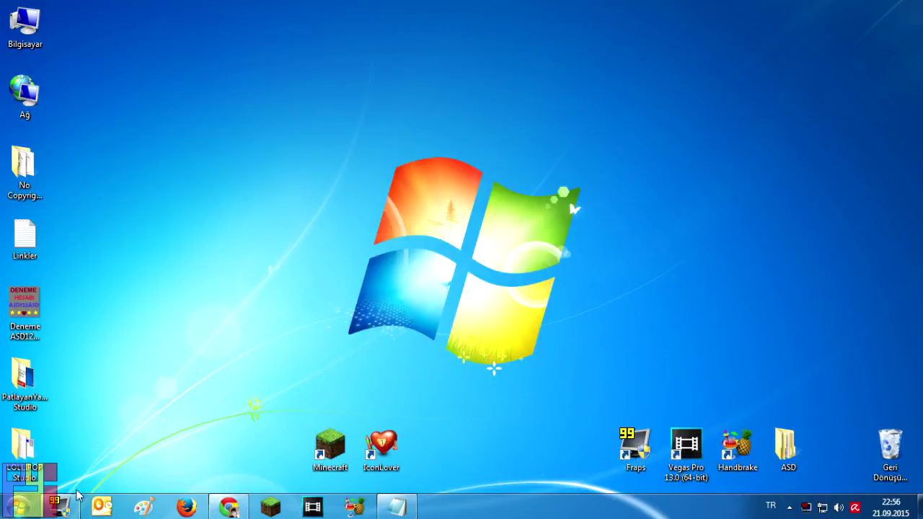
# - Open Fraps and review its General settings
pyautogui.click(59, 507)
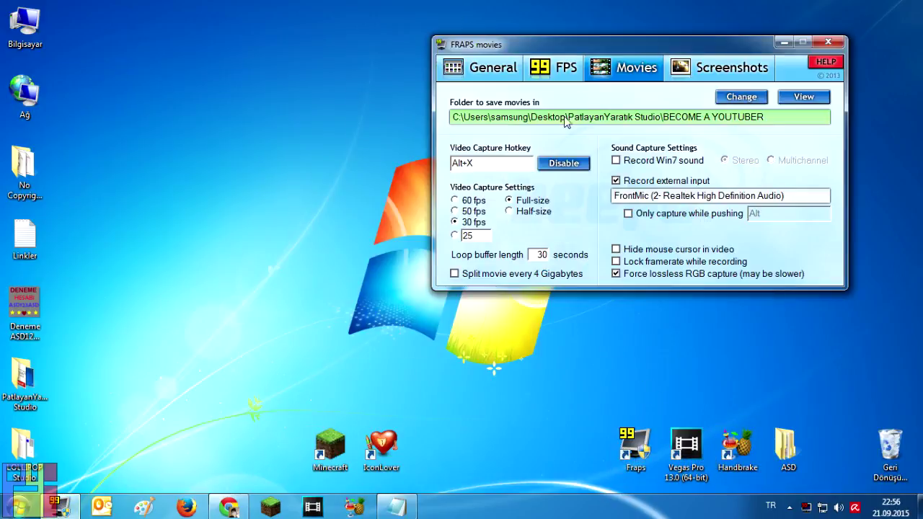
pyautogui.click(496, 75)
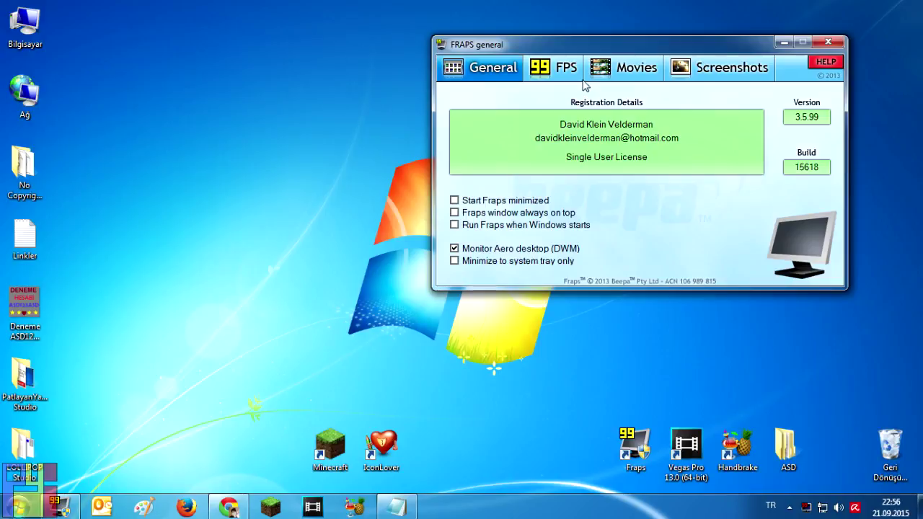
pyautogui.moveTo(145, 81); pyautogui.dragTo(596, 404)
# - Try the FPS overlay in the upper-right, upper-left and lower-left screen corners, and restore the Hide overlay option
pyautogui.click(553, 69)
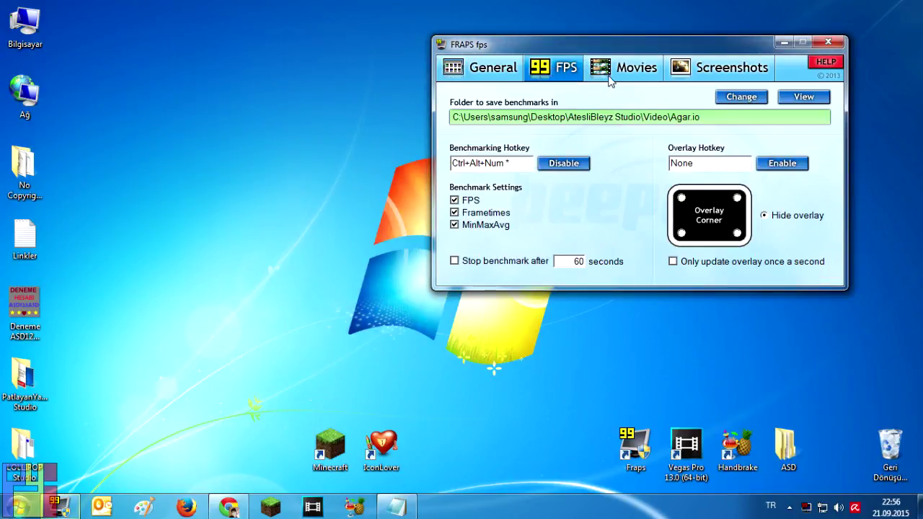
pyautogui.click(737, 200)
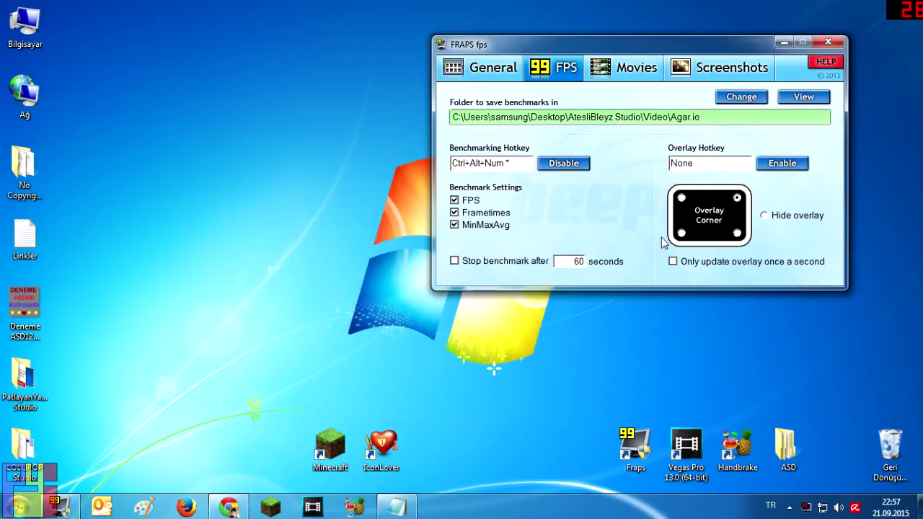
pyautogui.click(681, 197)
pyautogui.click(682, 233)
pyautogui.click(764, 216)
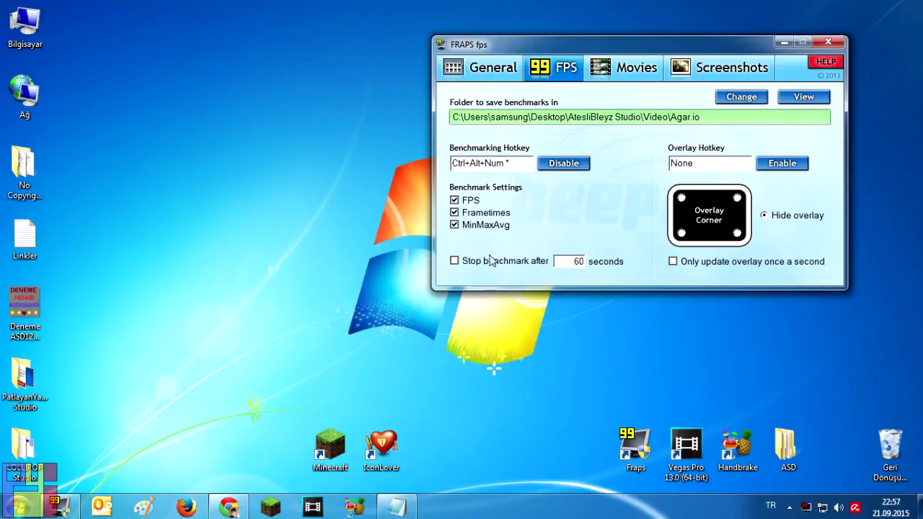
# - Review the Fraps Movies, Screenshots and General settings, moving the Fraps window slightly down
pyautogui.click(609, 78)
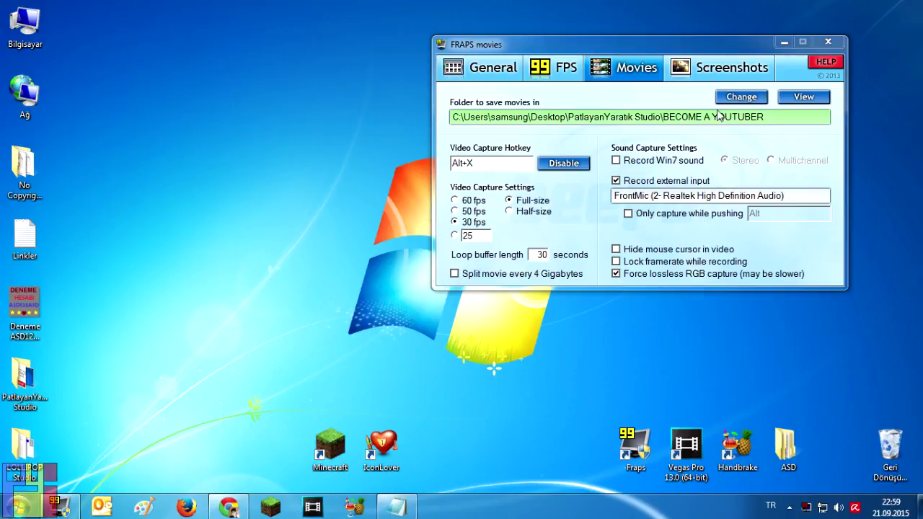
pyautogui.click(694, 75)
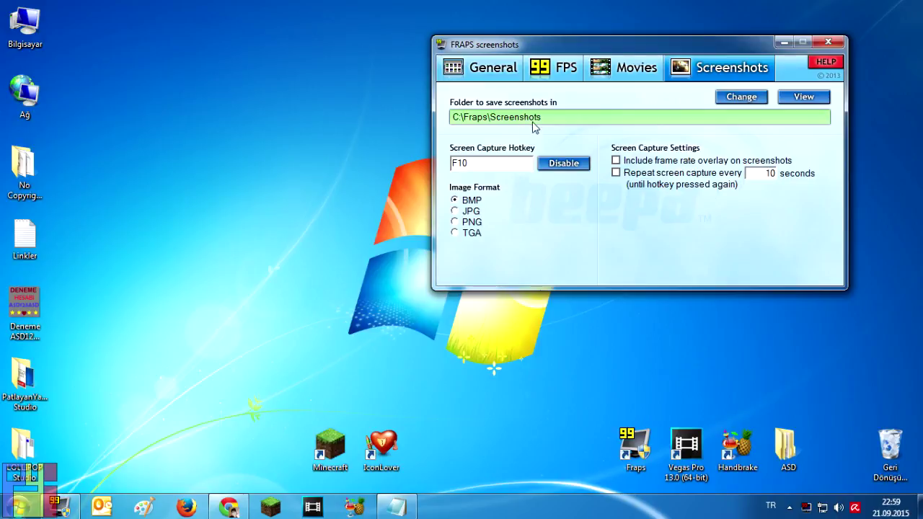
pyautogui.click(629, 69)
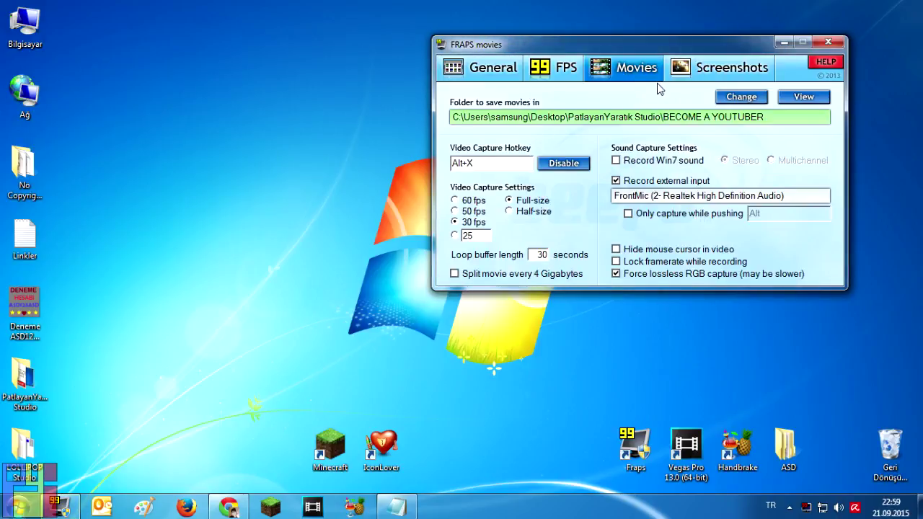
pyautogui.moveTo(710, 52); pyautogui.dragTo(699, 66)
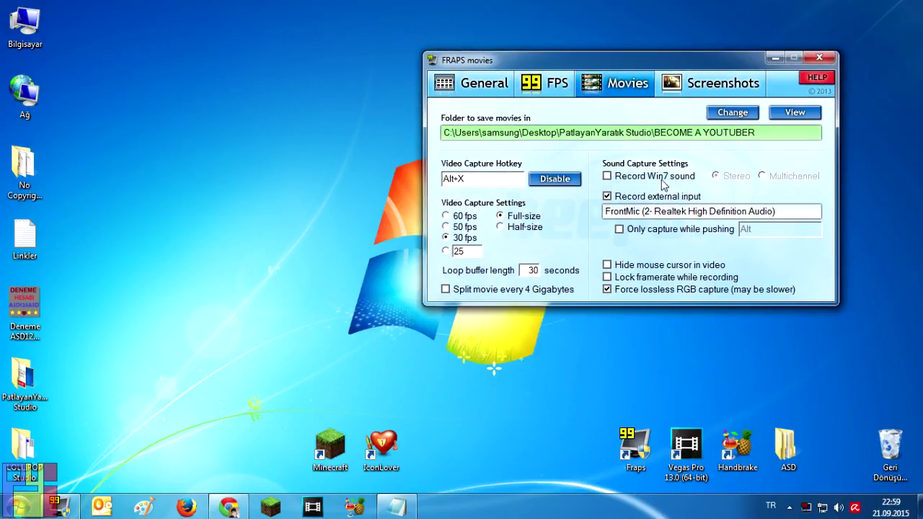
pyautogui.click(480, 83)
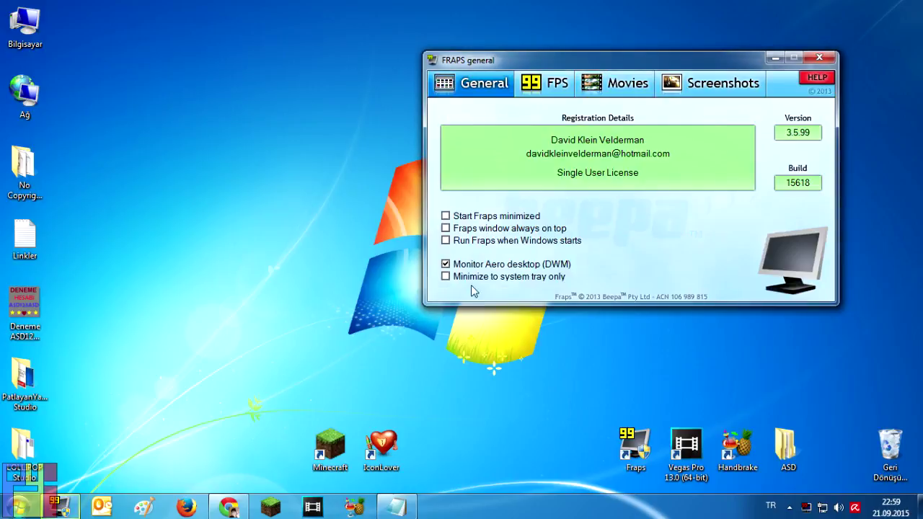
# - Review the Fraps Movies settings once more and minimize the Fraps window
pyautogui.click(649, 85)
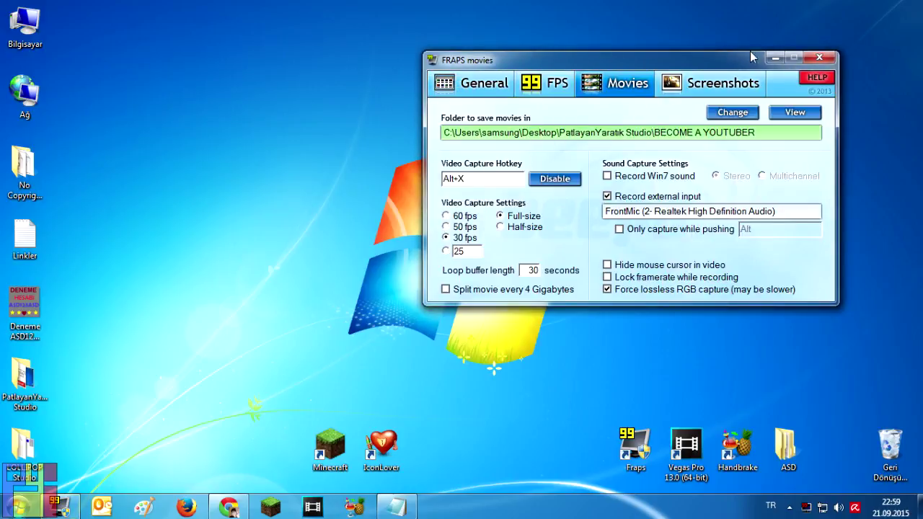
pyautogui.click(775, 58)
pyautogui.moveTo(489, 212); pyautogui.dragTo(551, 254)
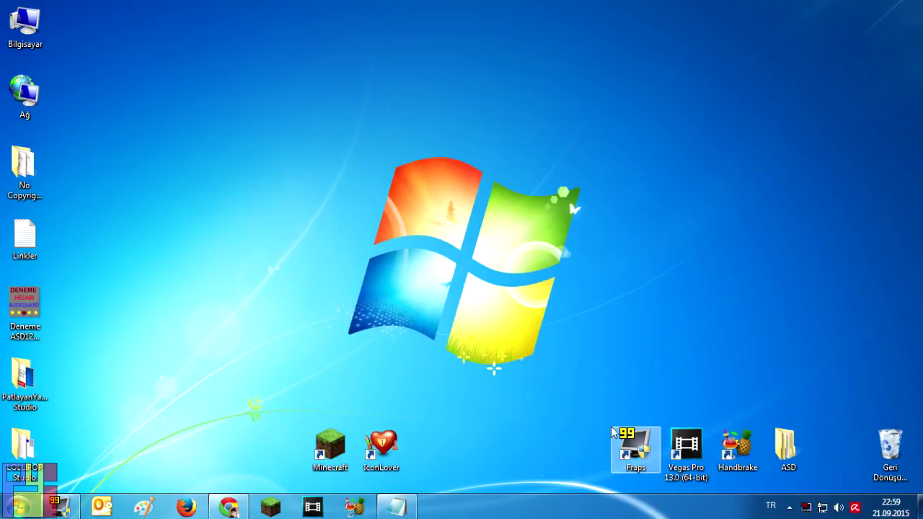
# - Open Vegas Pro 13.0 from the desktop and set the video preview quality to Preview (Half)
pyautogui.moveTo(685, 442); pyautogui.dragTo(685, 433)
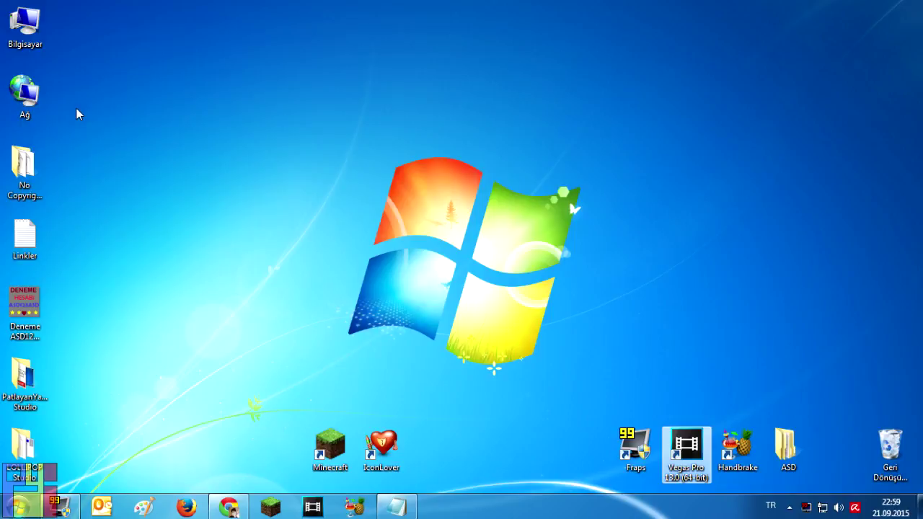
pyautogui.doubleClick(682, 451)
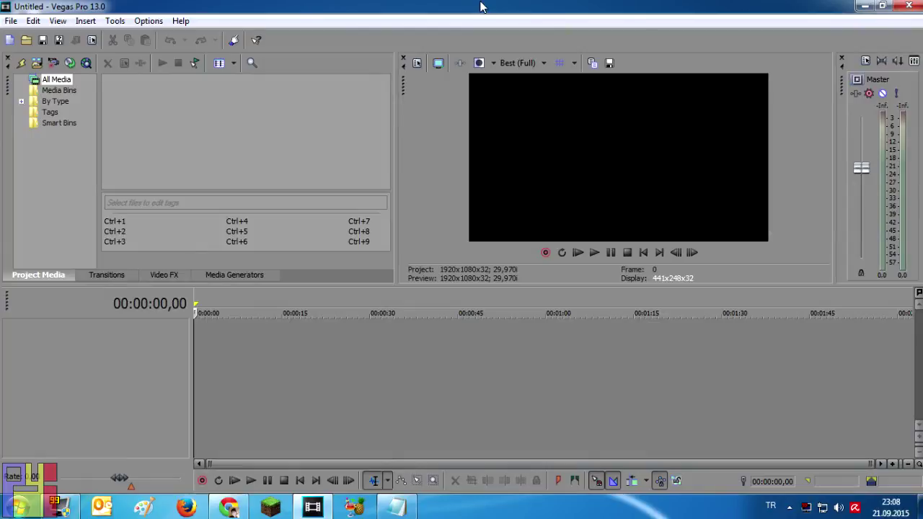
pyautogui.click(517, 65)
pyautogui.moveTo(531, 98)
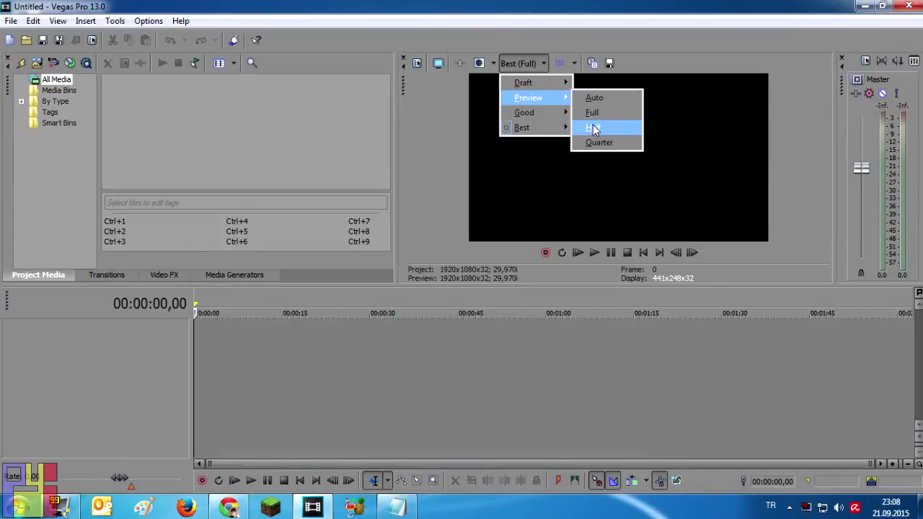
pyautogui.click(593, 128)
pyautogui.click(865, 6)
pyautogui.moveTo(162, 18); pyautogui.dragTo(202, 189)
pyautogui.moveTo(137, 176); pyautogui.dragTo(272, 458)
pyautogui.moveTo(192, 354); pyautogui.dragTo(199, 362)
pyautogui.press('super+d')
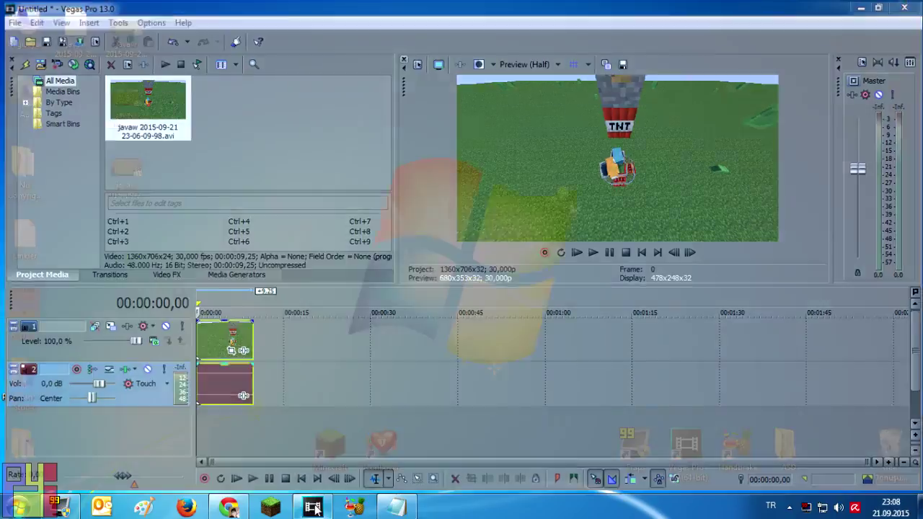
pyautogui.click(127, 172)
pyautogui.moveTo(216, 245); pyautogui.dragTo(105, 21)
pyautogui.click(238, 293)
pyautogui.moveTo(313, 510)
pyautogui.moveTo(312, 511); pyautogui.dragTo(188, 338)
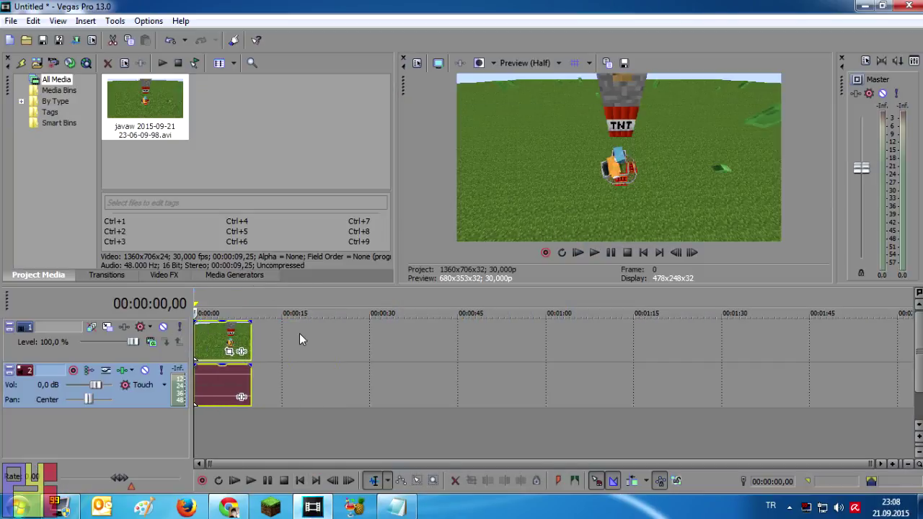
pyautogui.click(145, 370)
pyautogui.press('super+d')
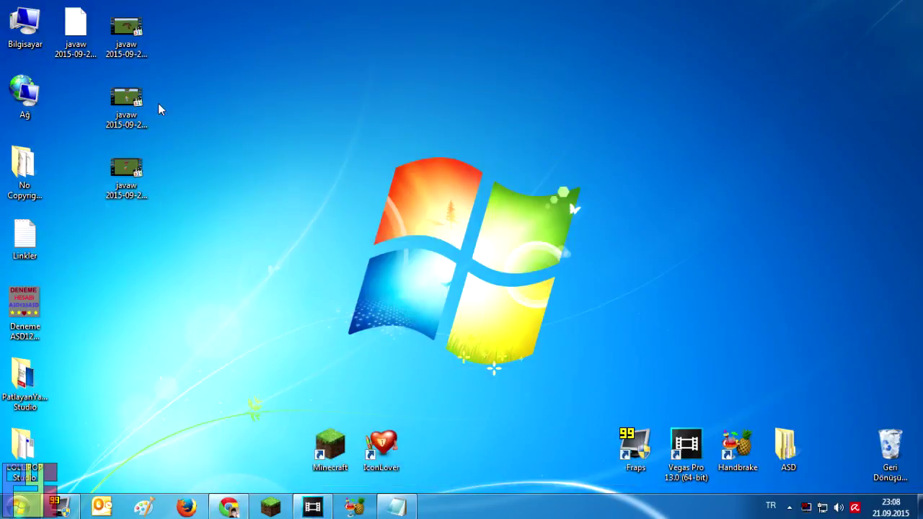
pyautogui.moveTo(130, 101); pyautogui.dragTo(262, 375)
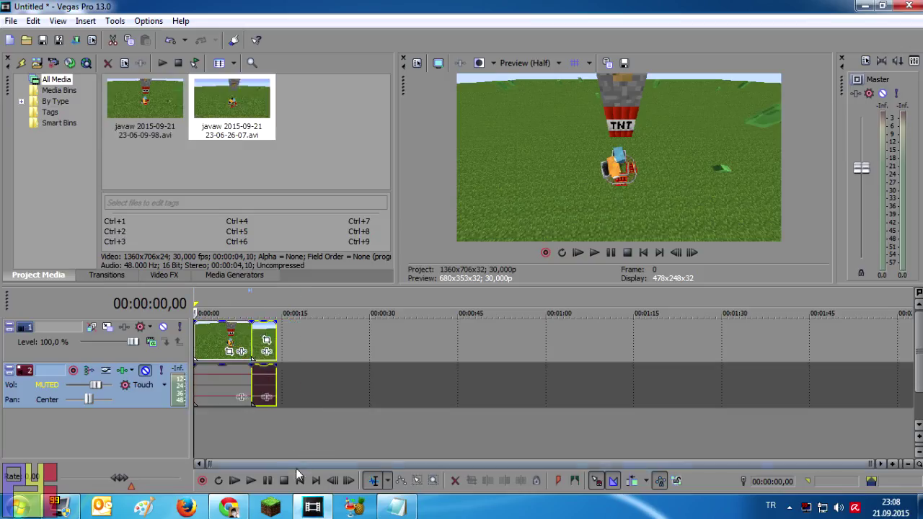
pyautogui.press('super+d')
pyautogui.moveTo(126, 29); pyautogui.dragTo(290, 369)
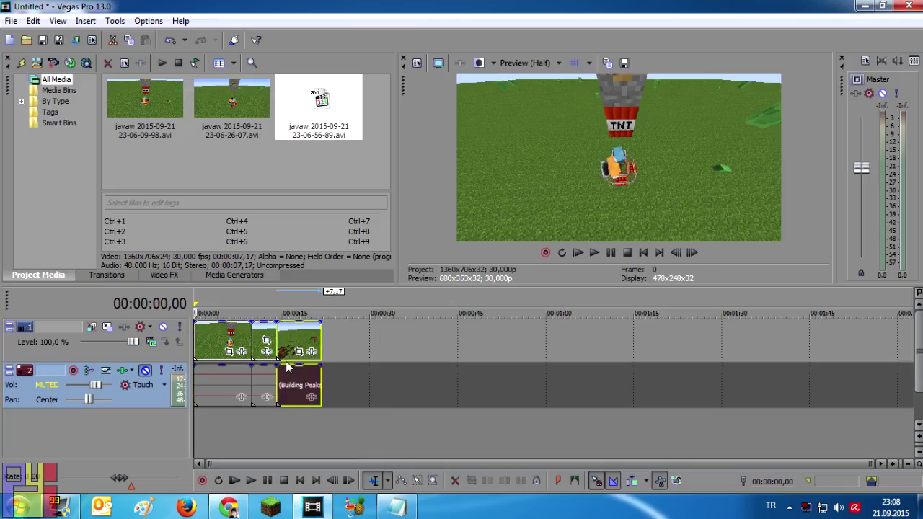
# - Play the three-clip sequence from the start of the timeline
pyautogui.press('space')
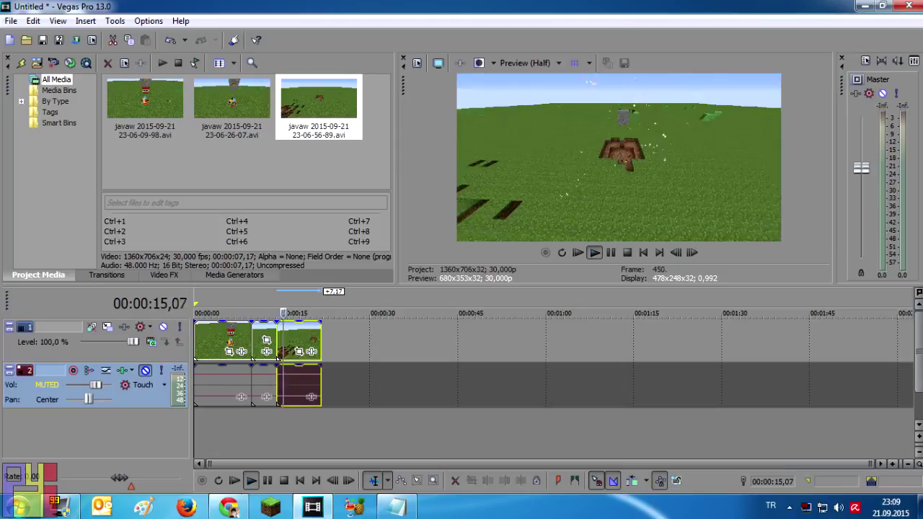
pyautogui.press('space')
# - Crossfade the second clip over the first by 0.15, preview that transition, and crossfade the third clip over the second by 0.16
pyautogui.scroll(3, 303, 342)
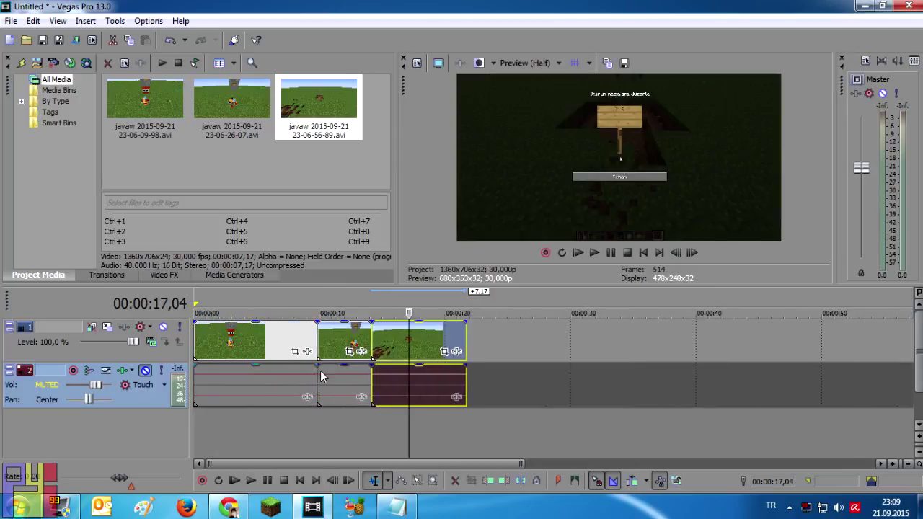
pyautogui.click(349, 345)
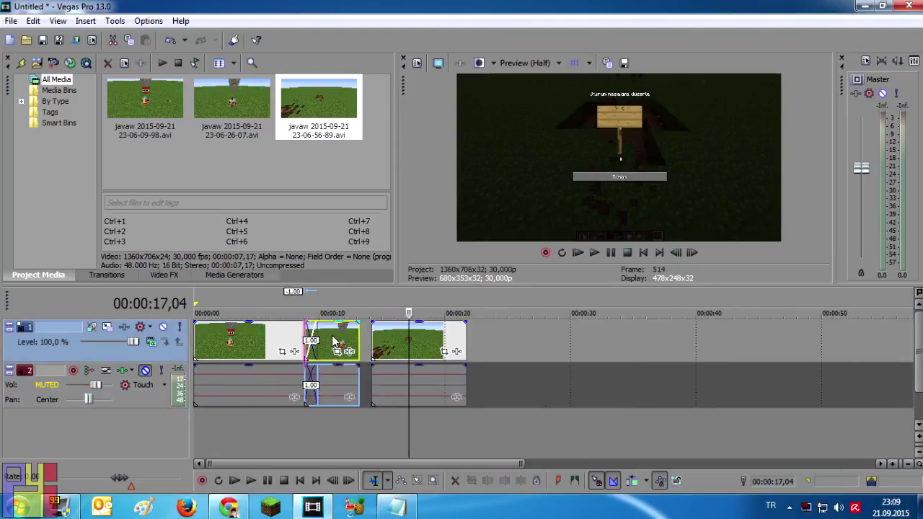
pyautogui.moveTo(341, 343); pyautogui.dragTo(335, 341)
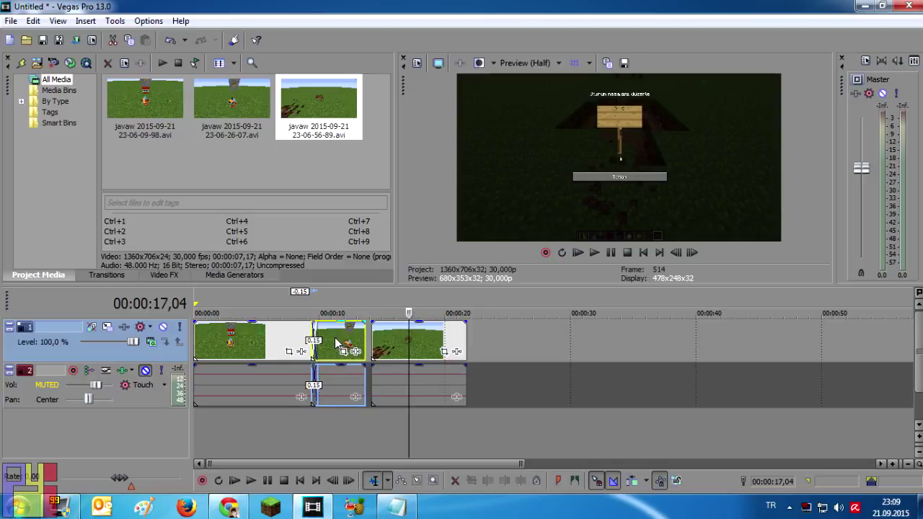
pyautogui.click(309, 312)
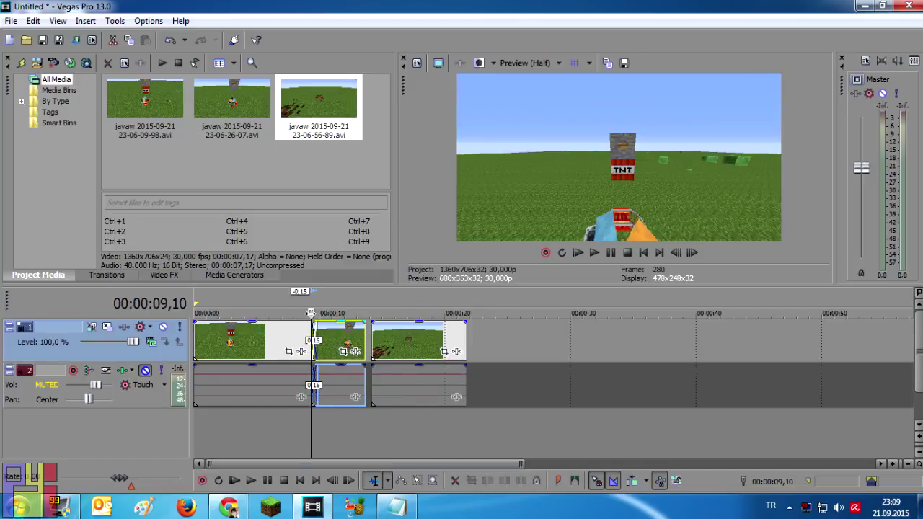
pyautogui.press('space')
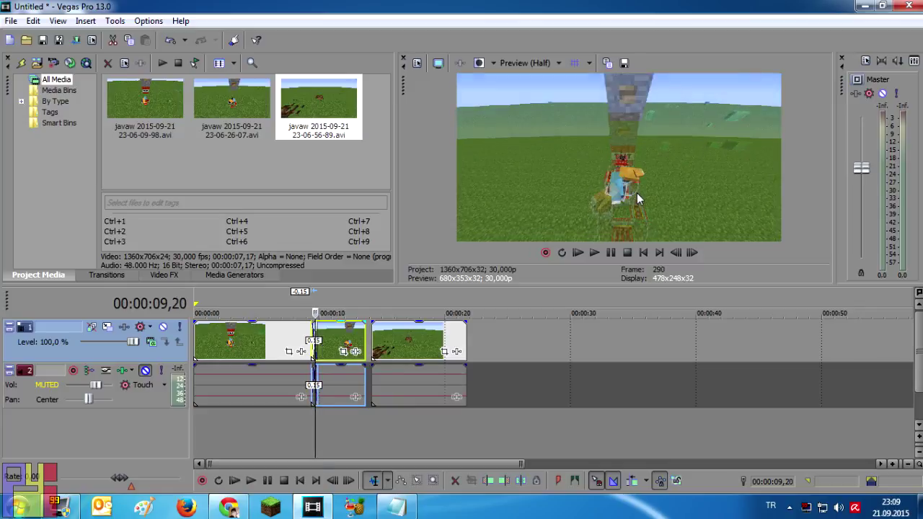
pyautogui.press('space')
pyautogui.moveTo(413, 346); pyautogui.dragTo(401, 353)
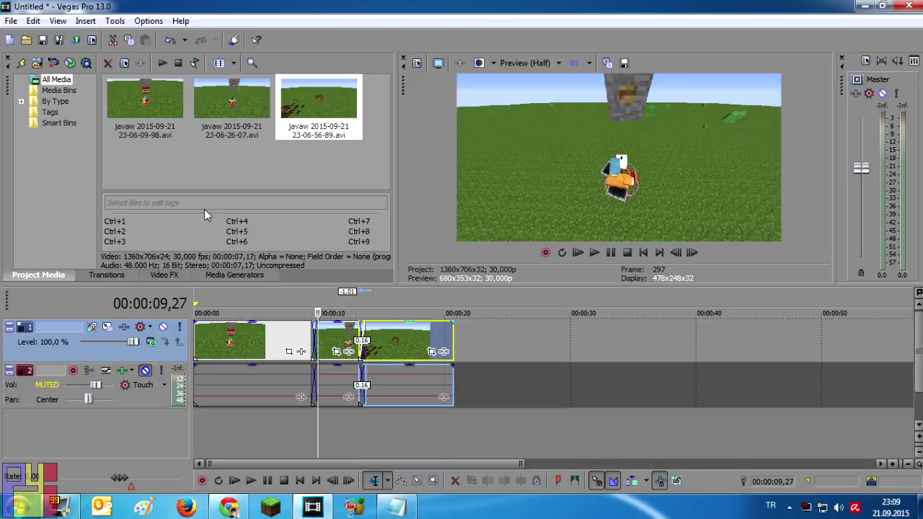
# - Select the whole clip sequence as the time range and open the Render As settings
pyautogui.doubleClick(254, 300)
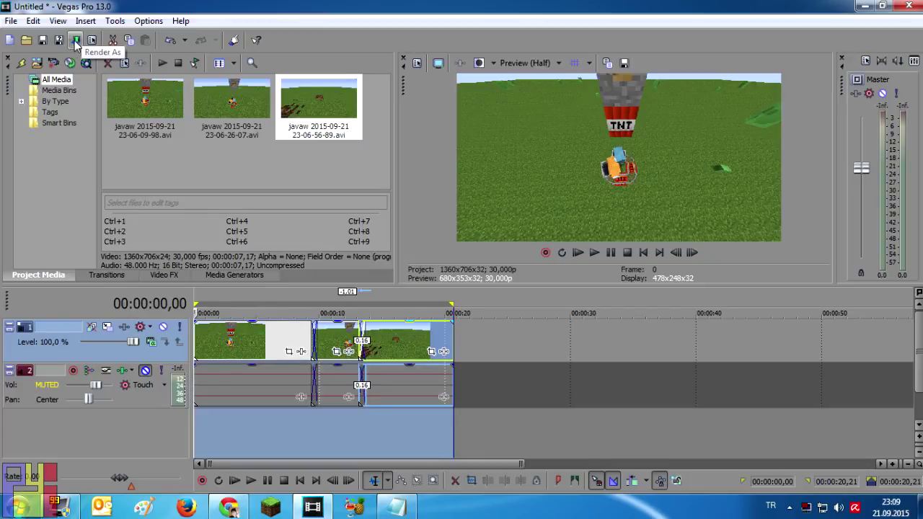
pyautogui.click(75, 41)
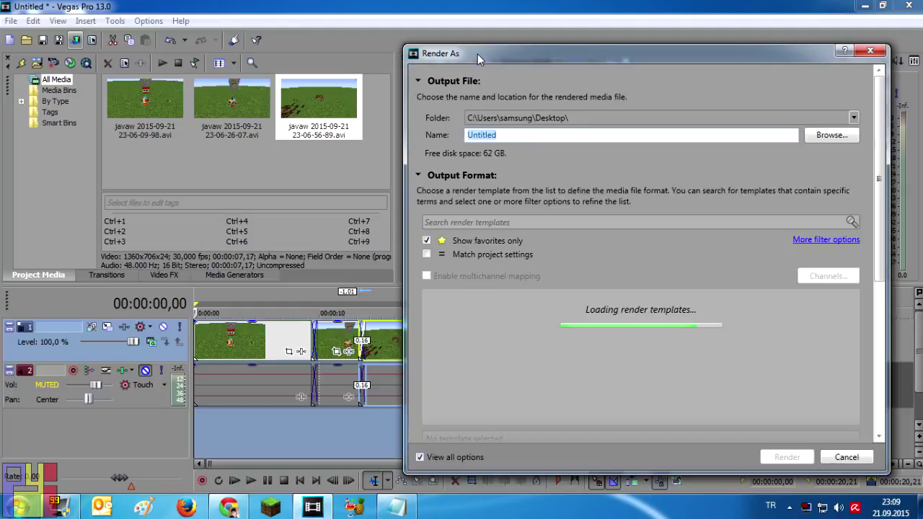
pyautogui.moveTo(478, 54); pyautogui.dragTo(399, 49)
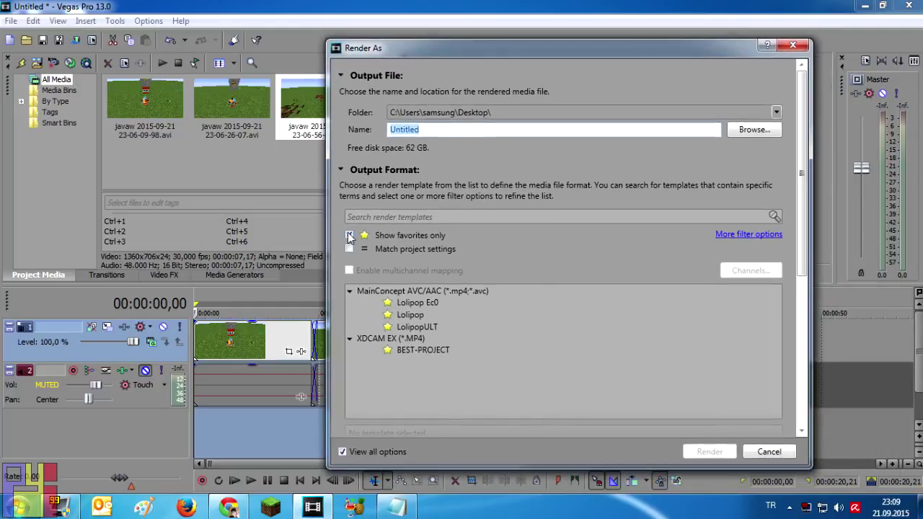
# - Show all render templates instead of favorites only, and name the output file Denmeme Video
pyautogui.click(404, 235)
pyautogui.doubleClick(393, 128)
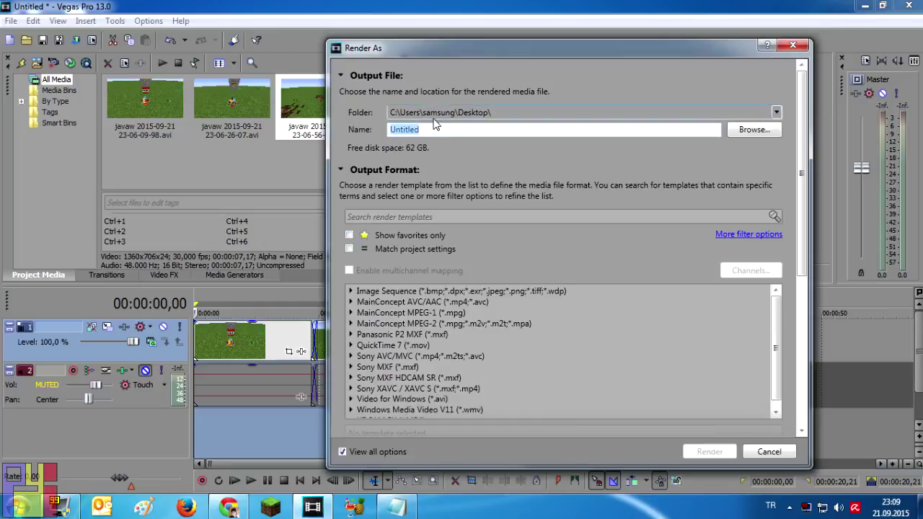
pyautogui.write('Denmeme Video')
# - Examine the favorite templates and the full list of output formats, including the MainConcept AVC/AAC templates
pyautogui.moveTo(775, 335)
pyautogui.mouseDown()
pyautogui.moveTo(776, 343)
pyautogui.moveTo(777, 333)
pyautogui.mouseUp()
pyautogui.click(349, 235)
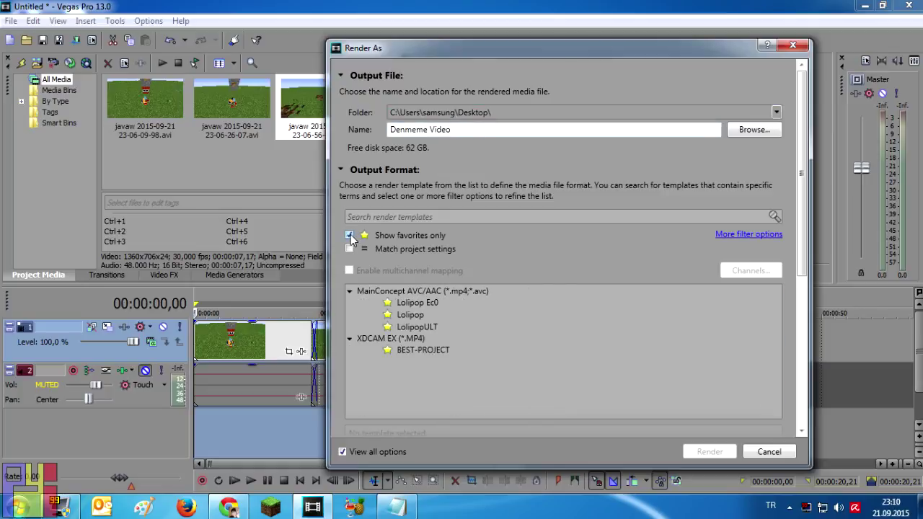
pyautogui.click(350, 235)
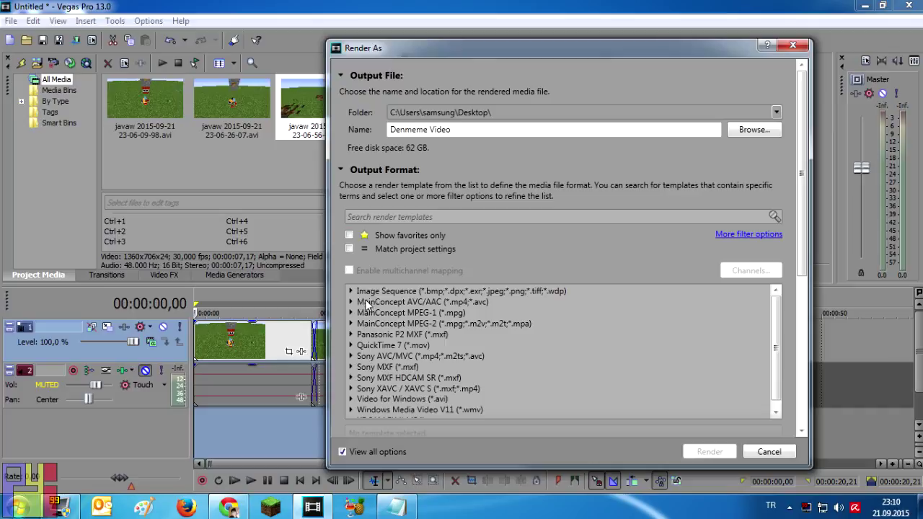
pyautogui.scroll(-2, 415, 367)
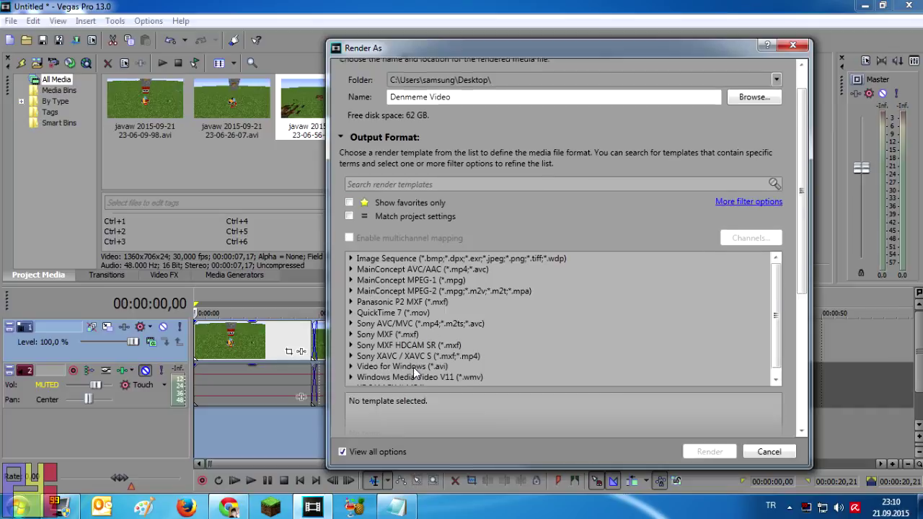
pyautogui.scroll(1, 425, 347)
pyautogui.moveTo(776, 316)
pyautogui.mouseDown()
pyautogui.moveTo(775, 329)
pyautogui.moveTo(776, 316)
pyautogui.mouseUp()
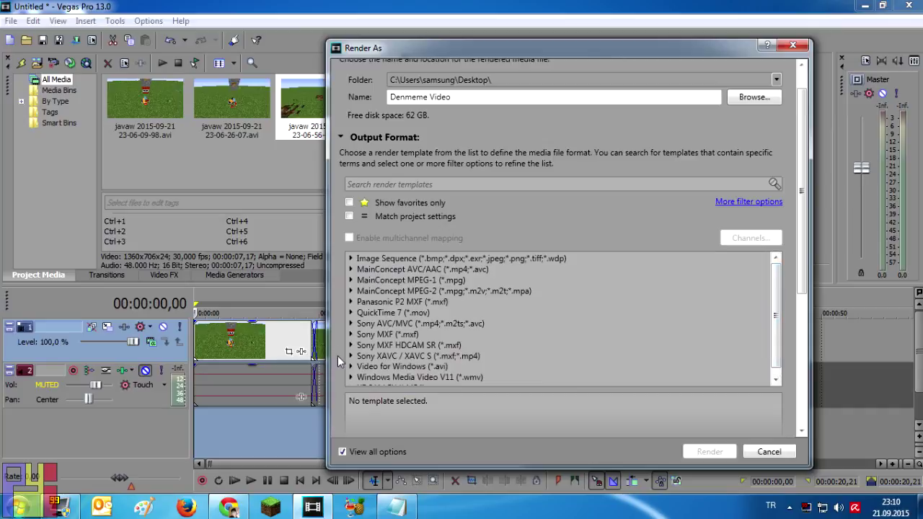
pyautogui.click(350, 269)
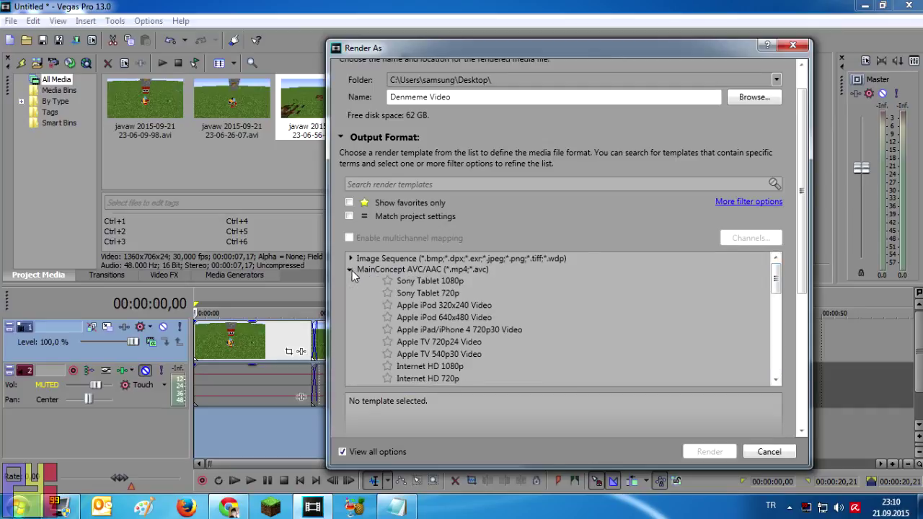
pyautogui.click(352, 270)
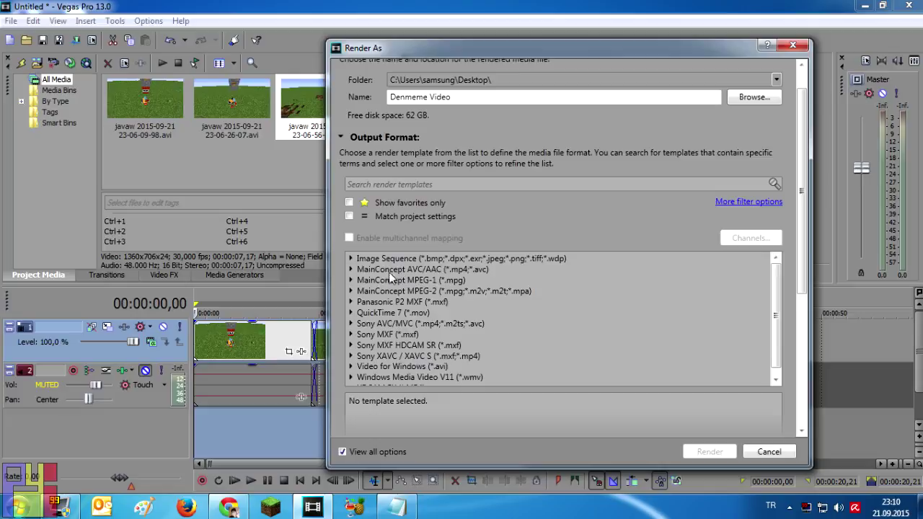
# - Choose the Internet HD 720p template under MainConcept AVC/AAC and open its custom settings
pyautogui.click(351, 270)
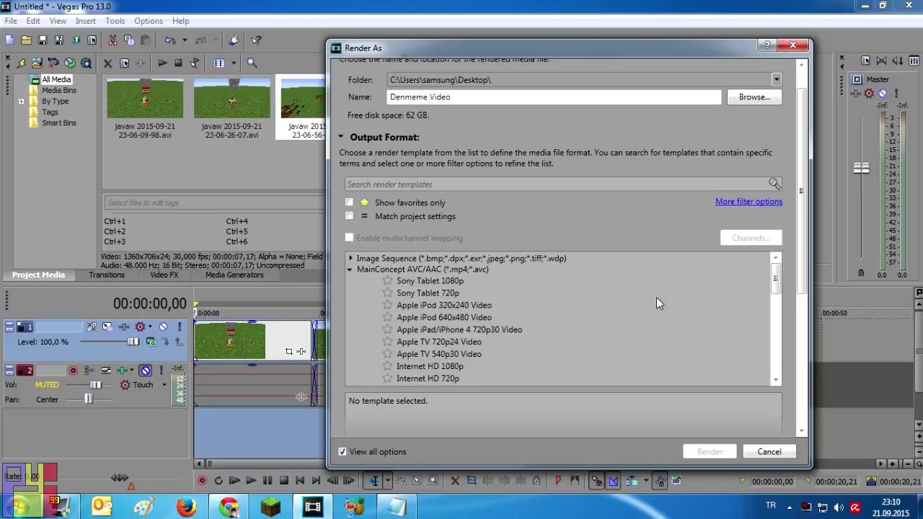
pyautogui.moveTo(775, 282); pyautogui.dragTo(776, 302)
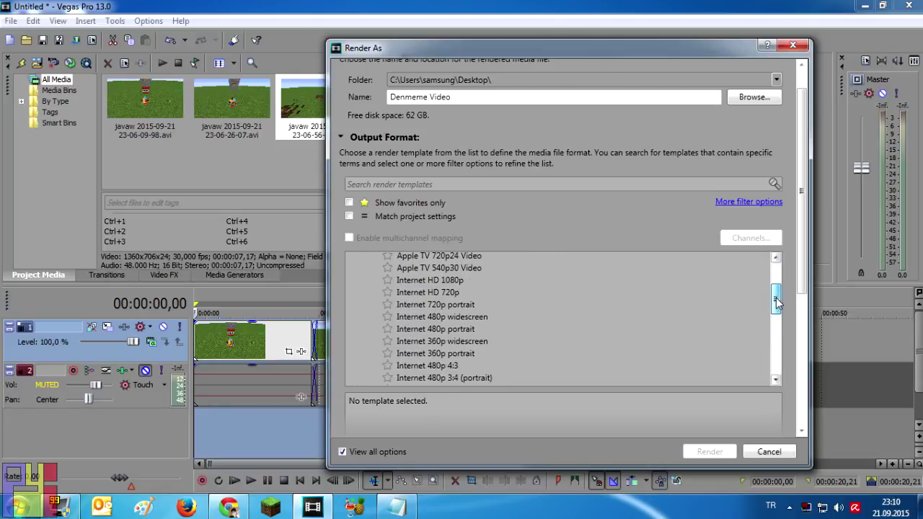
pyautogui.click(417, 372)
pyautogui.scroll(-2, 422, 365)
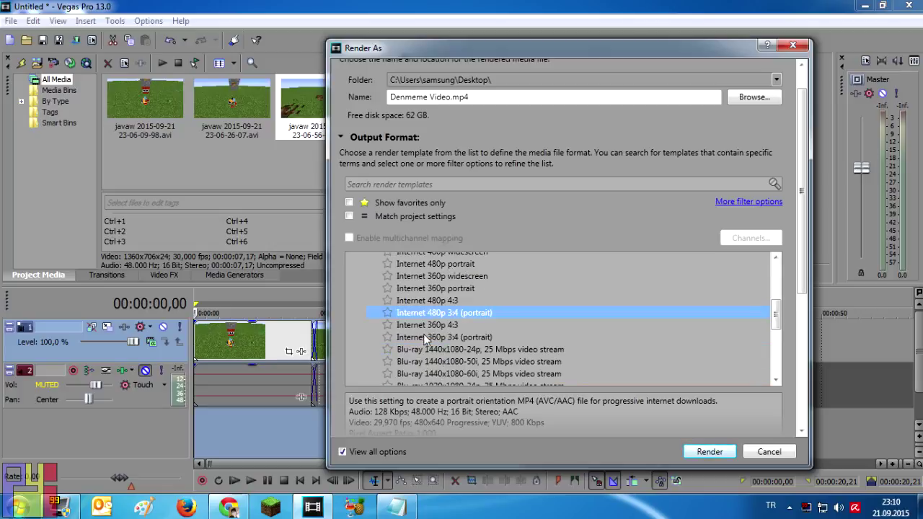
pyautogui.scroll(-3, 425, 314)
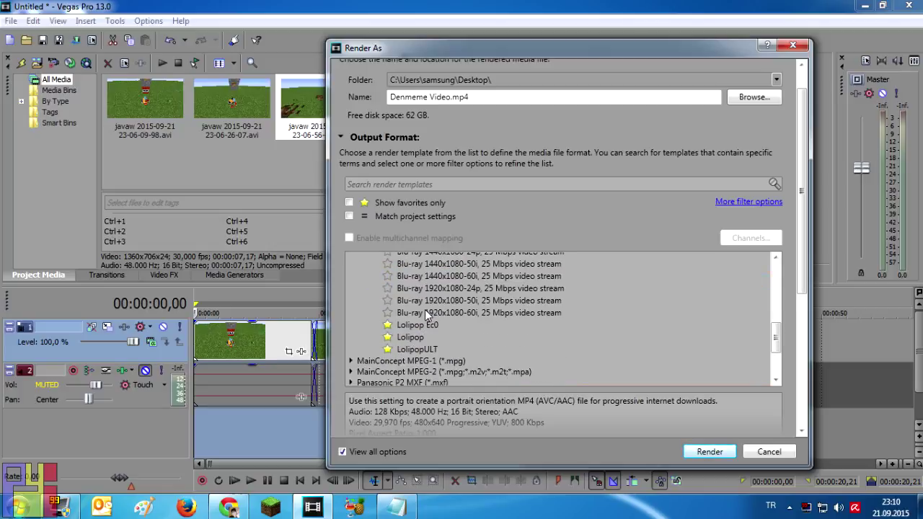
pyautogui.scroll(5, 425, 323)
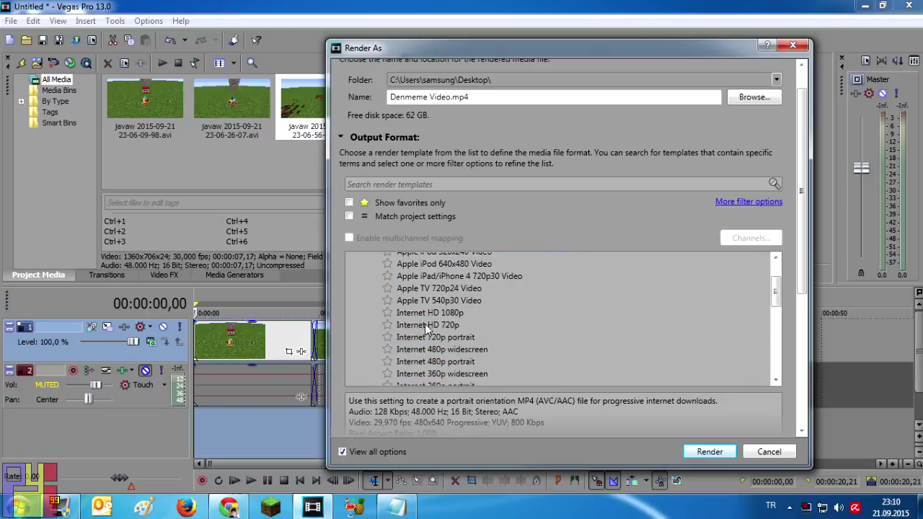
pyautogui.click(429, 325)
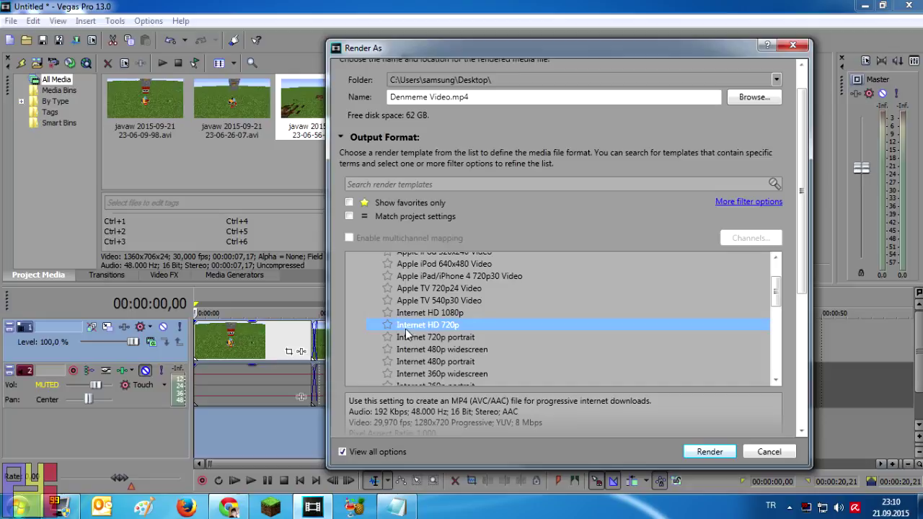
pyautogui.moveTo(800, 258); pyautogui.dragTo(797, 303)
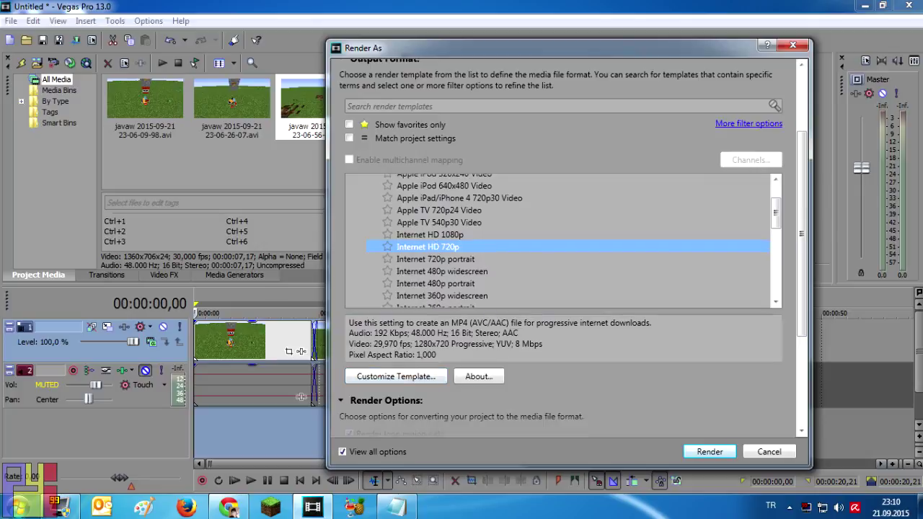
pyautogui.click(406, 377)
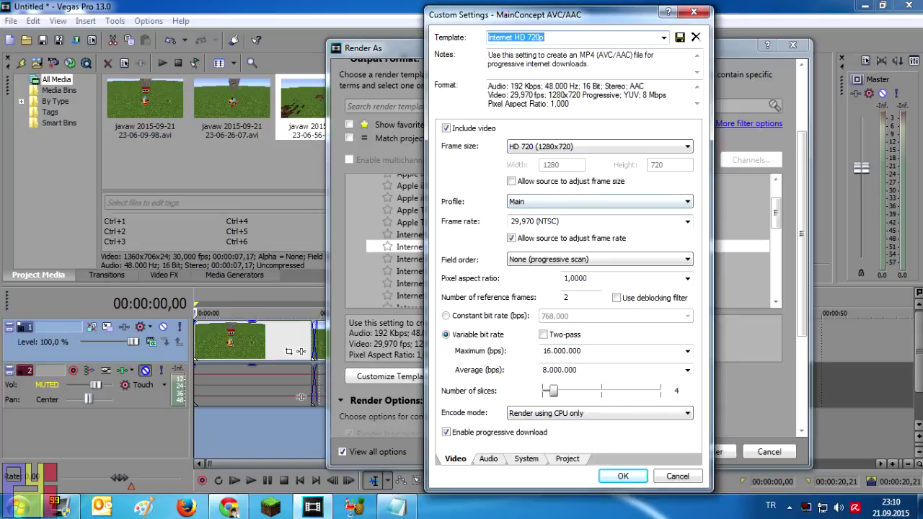
# - Examine the available frame rates in the custom render settings, keeping 29,970 (NTSC)
pyautogui.click(530, 221)
pyautogui.click(529, 221)
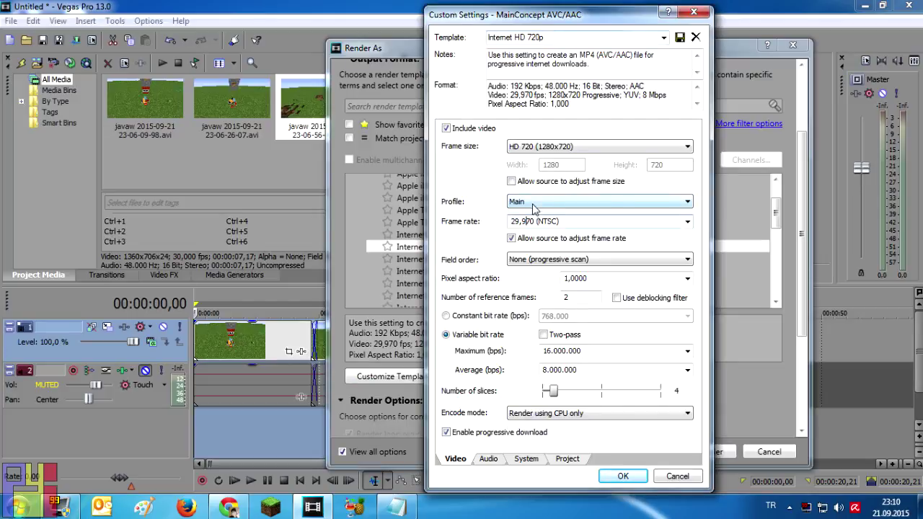
pyautogui.click(688, 221)
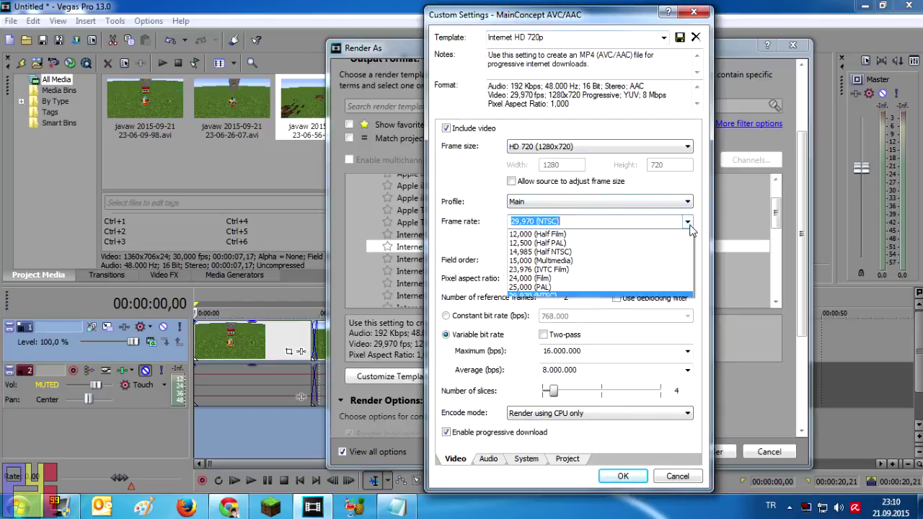
pyautogui.click(554, 224)
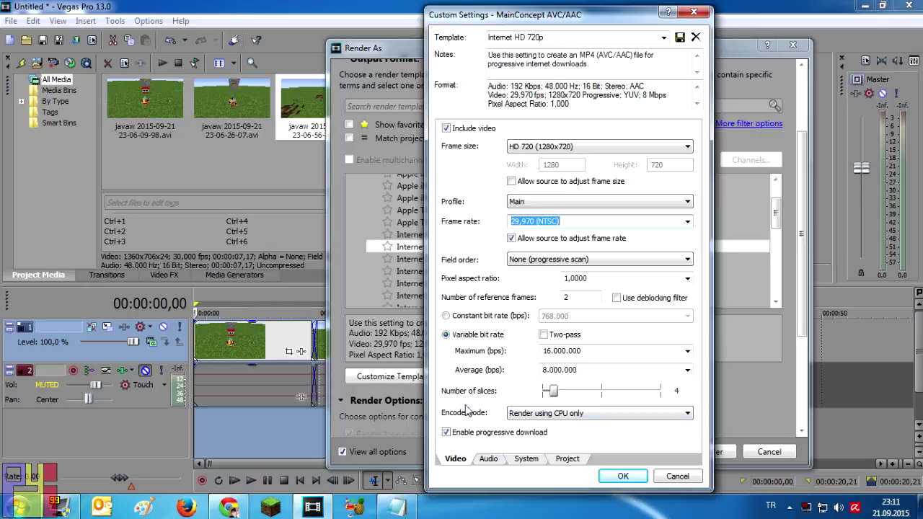
# - Check the GPU support and set the encode mode to Render using OpenCL if available
pyautogui.click(533, 463)
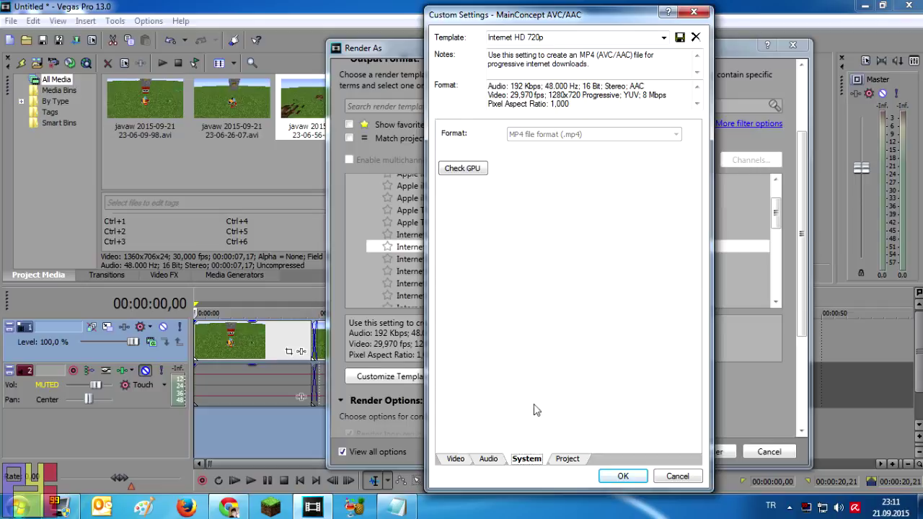
pyautogui.click(475, 170)
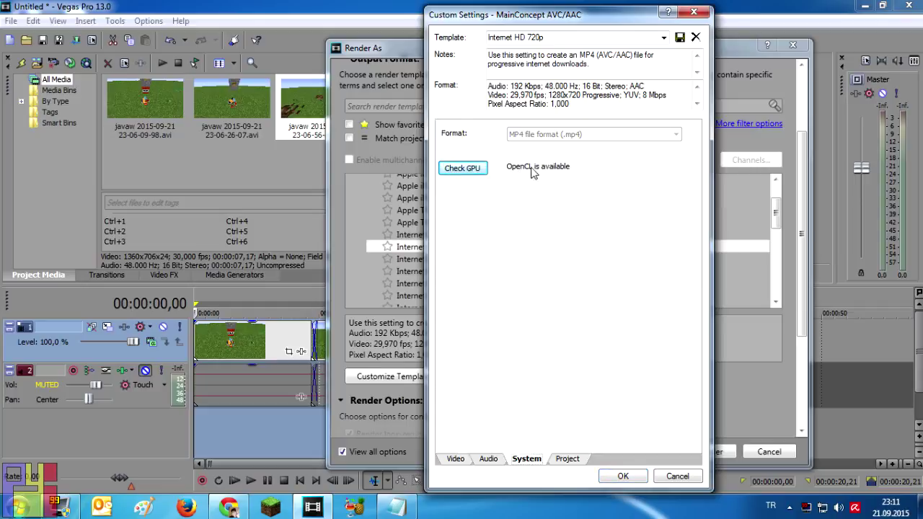
pyautogui.click(455, 460)
pyautogui.click(575, 415)
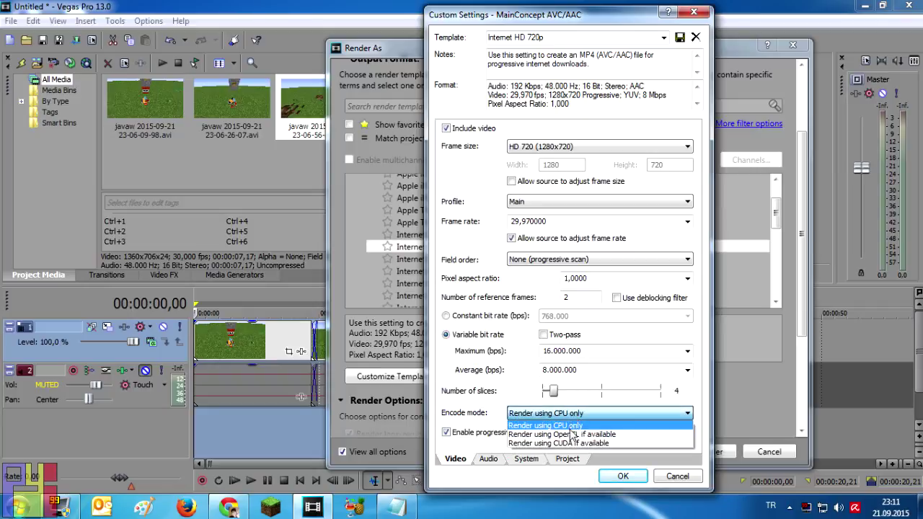
pyautogui.click(573, 434)
pyautogui.click(574, 414)
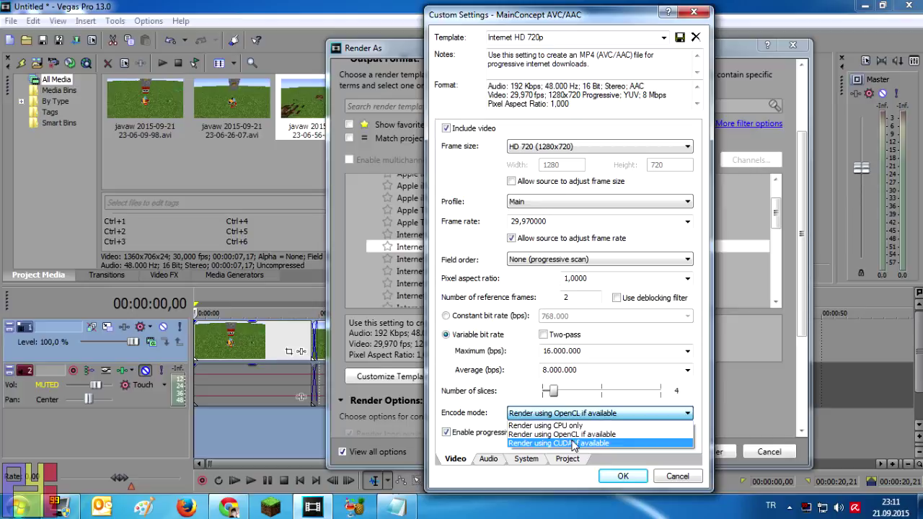
pyautogui.click(575, 414)
pyautogui.click(575, 413)
pyautogui.click(570, 434)
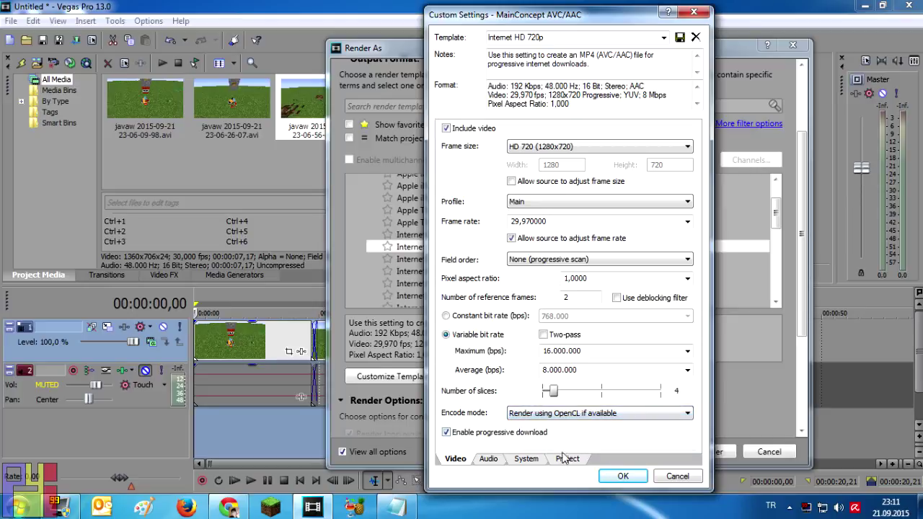
# - Review the system, audio and project settings of the template, keeping the video rendering quality on Use Project Settings
pyautogui.click(527, 460)
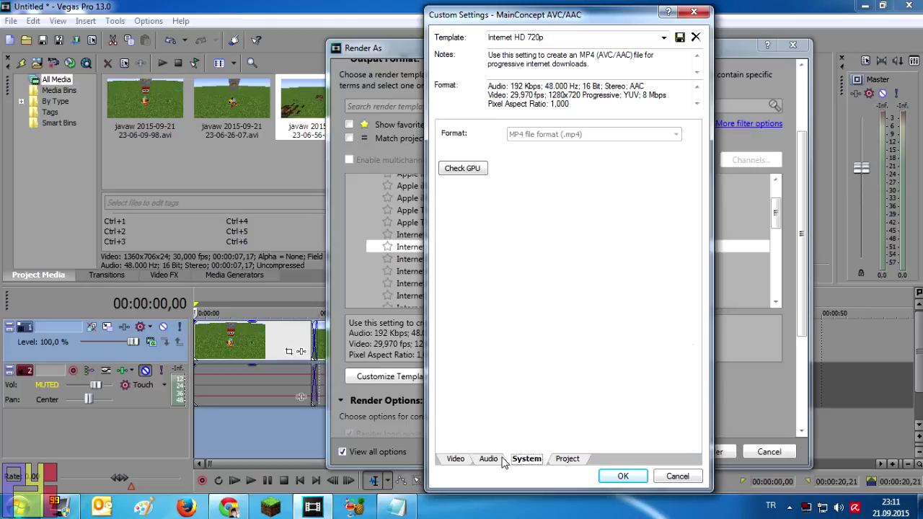
pyautogui.click(501, 460)
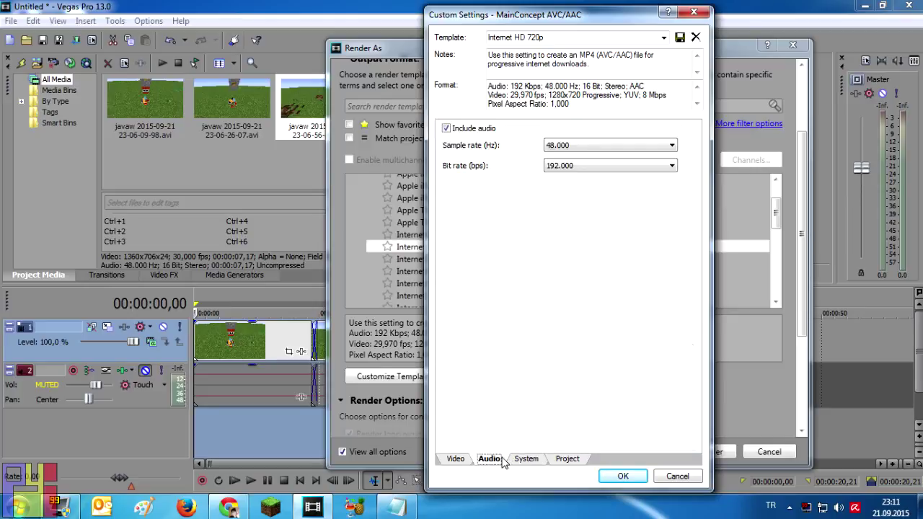
pyautogui.click(568, 459)
pyautogui.click(586, 135)
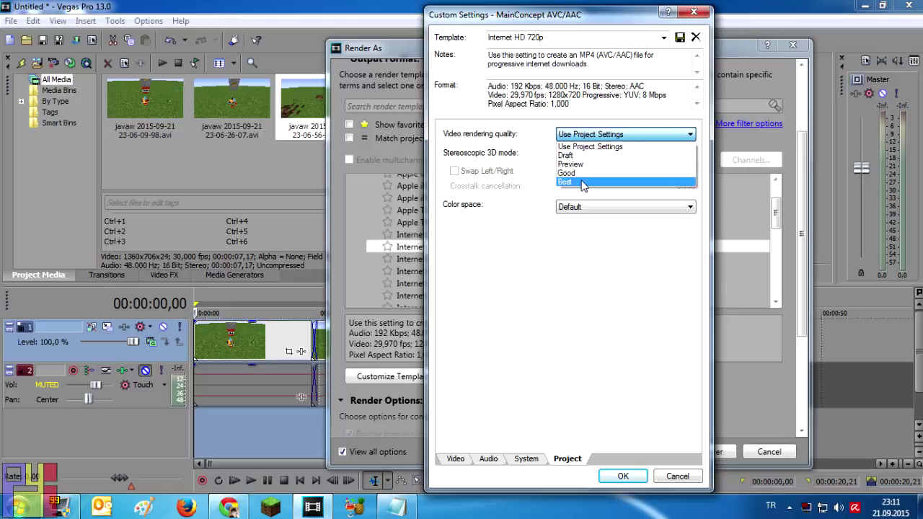
pyautogui.click(576, 149)
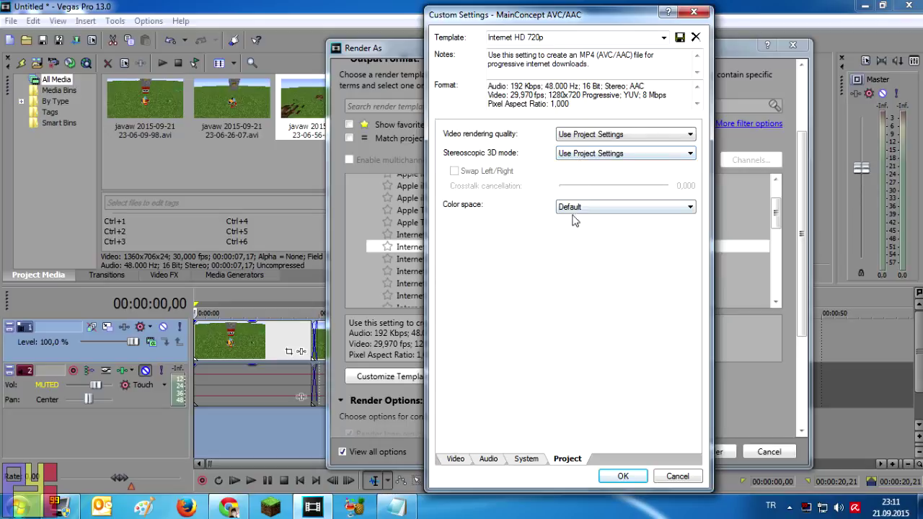
# - Save the customized settings as a template named Demene and accept them
pyautogui.click(552, 37)
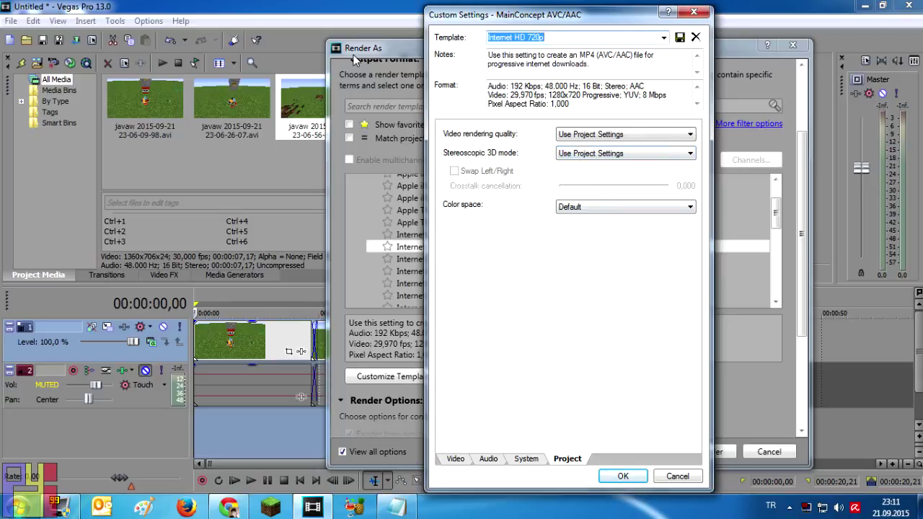
pyautogui.write('Demene')
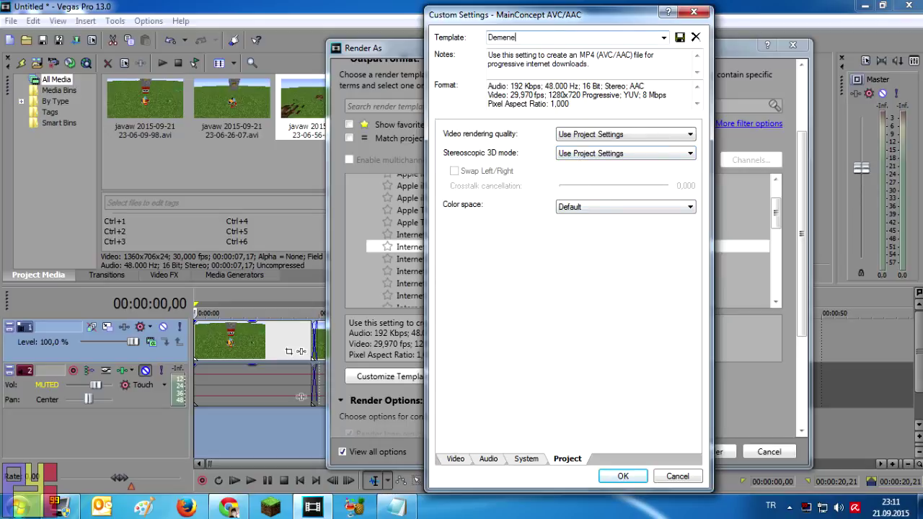
pyautogui.click(680, 38)
pyautogui.click(624, 477)
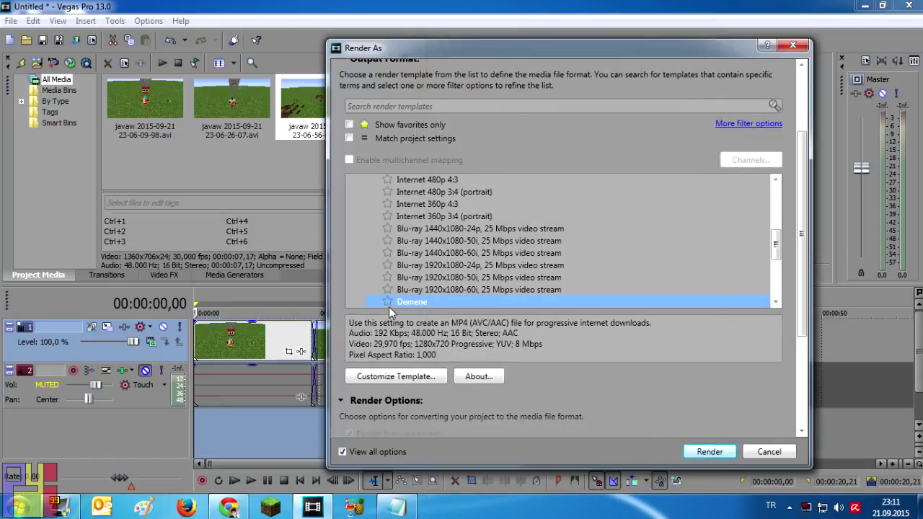
# - Show only the favorite templates, select Demene, and start rendering the video
pyautogui.click(350, 126)
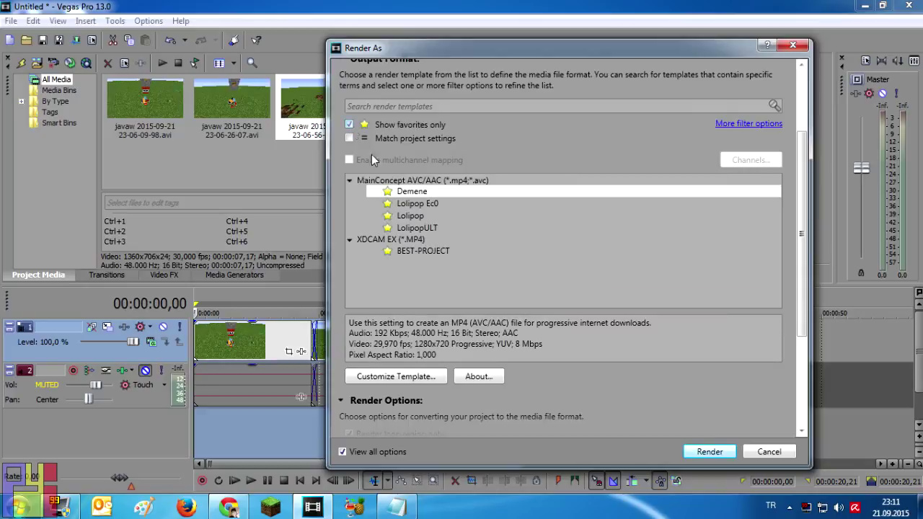
pyautogui.click(413, 196)
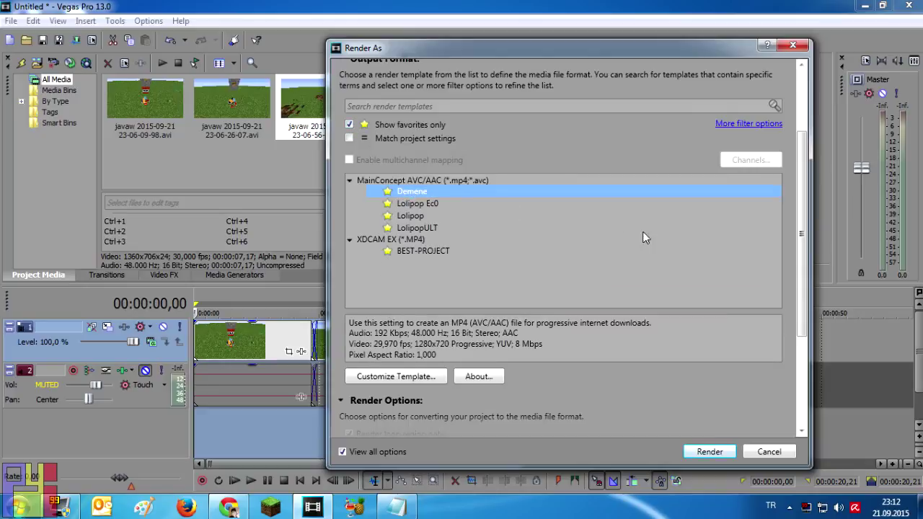
pyautogui.click(708, 451)
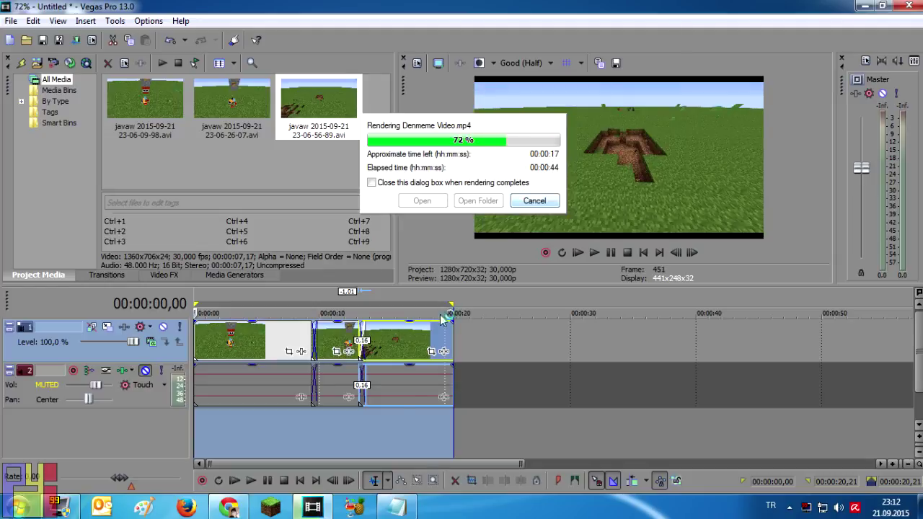
# - Check the Linkler note with the download links during rendering, and play the finished Denmeme Video file
pyautogui.click(397, 506)
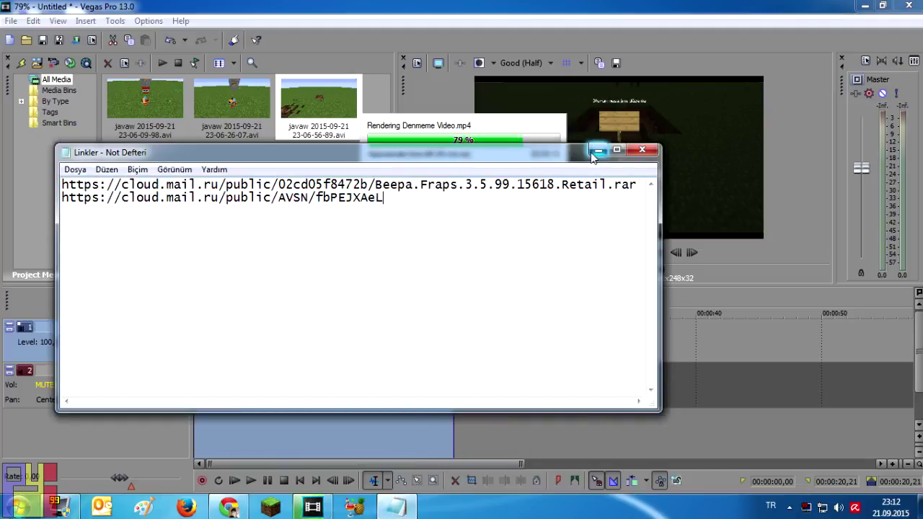
pyautogui.click(598, 150)
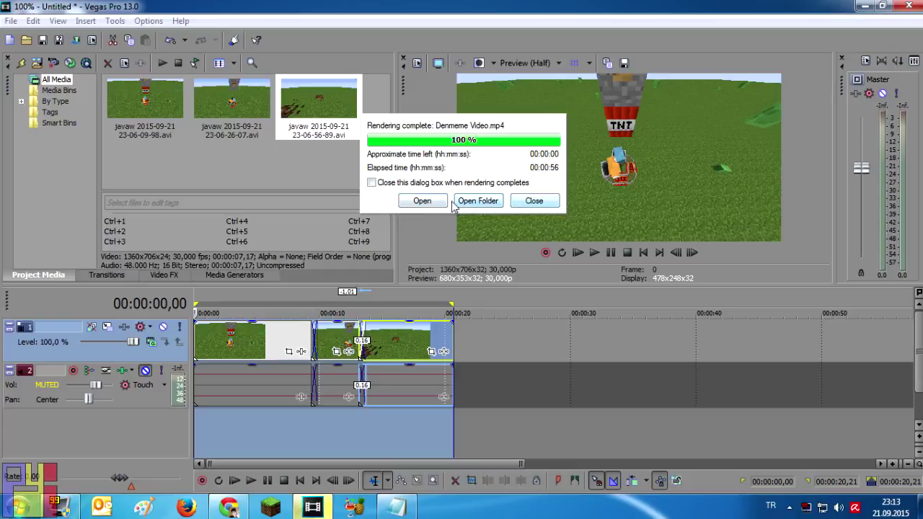
pyautogui.click(423, 201)
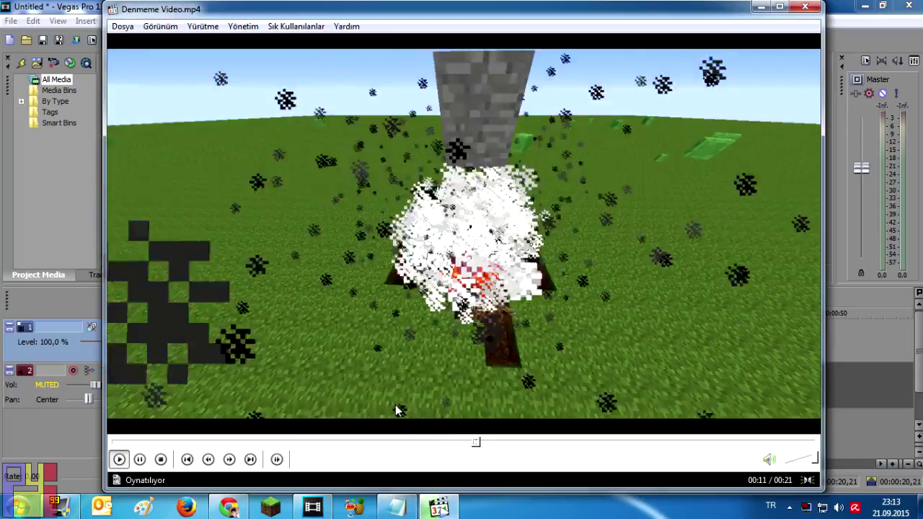
pyautogui.click(804, 7)
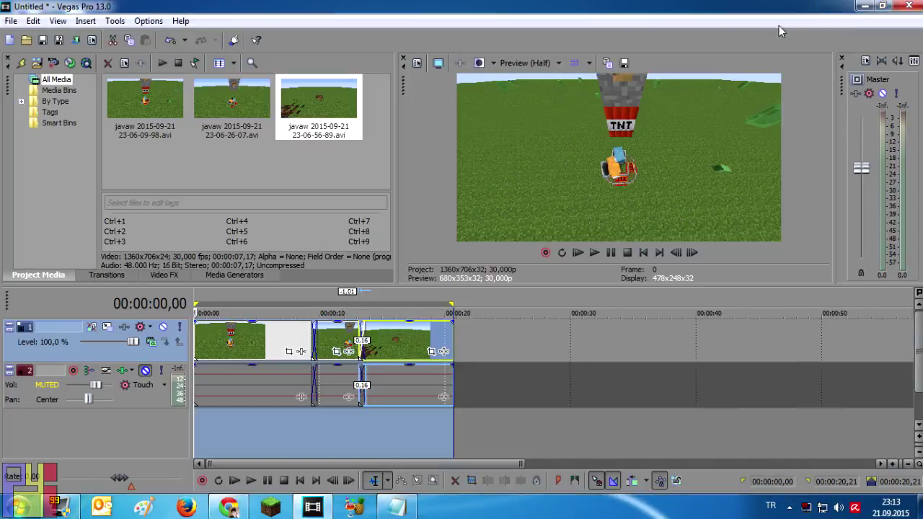
# - Close Vegas Pro without saving the project
pyautogui.click(145, 371)
pyautogui.click(145, 370)
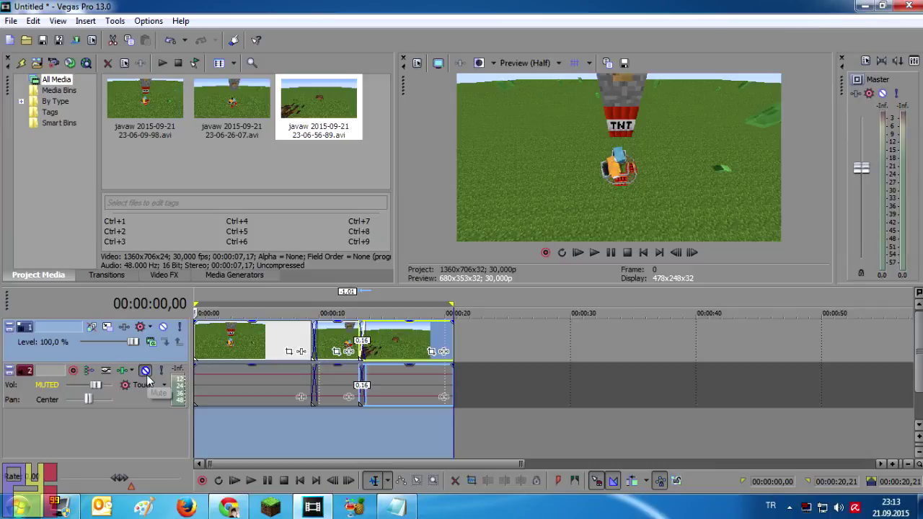
pyautogui.click(909, 6)
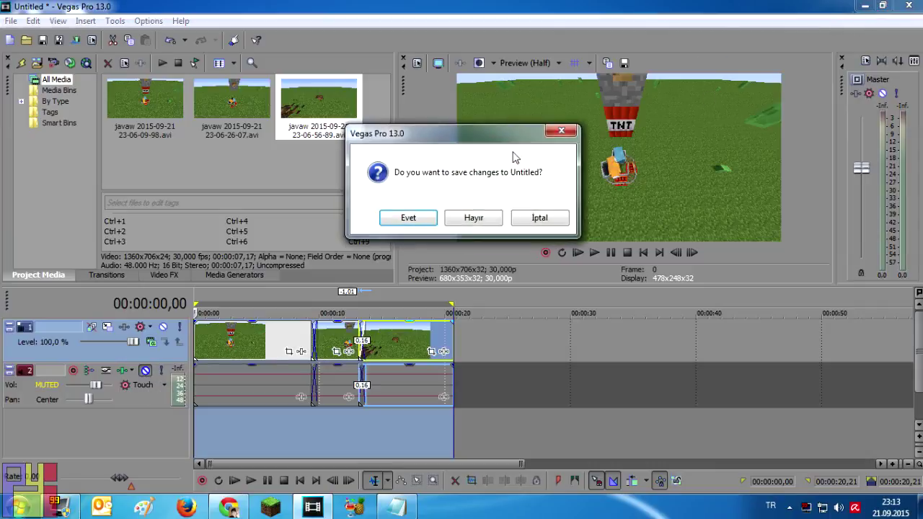
pyautogui.click(471, 215)
# - Tidy the desktop by moving the rendered Denmeme Video file to a free spot, and switch to HandBrake
pyautogui.moveTo(75, 238); pyautogui.dragTo(483, 29)
pyautogui.moveTo(263, 229); pyautogui.dragTo(893, 447)
pyautogui.moveTo(500, 56); pyautogui.dragTo(501, 126)
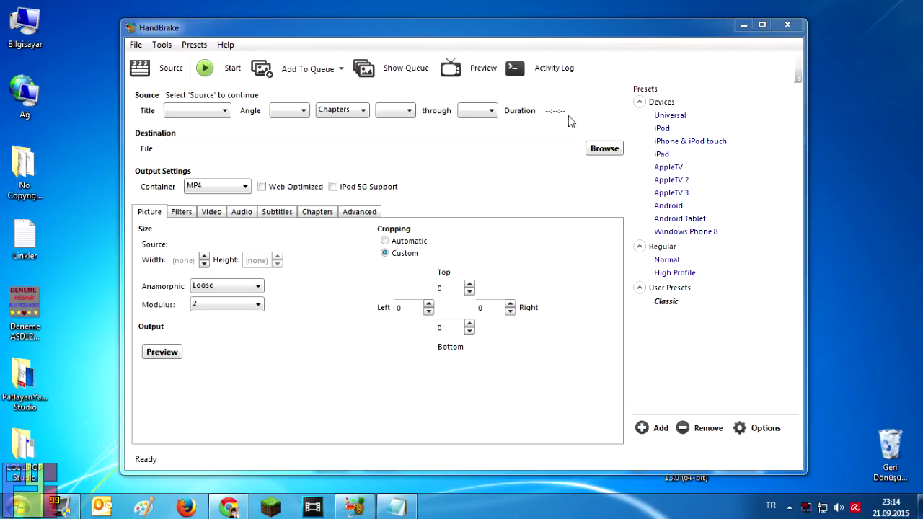
# - Choose the Normal preset in HandBrake and load the Denmeme Video file from the desktop as the source
pyautogui.click(667, 260)
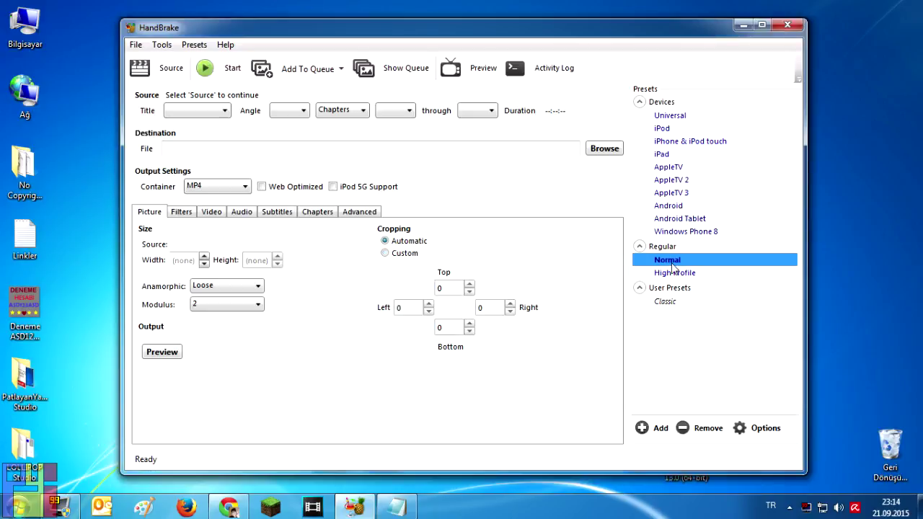
pyautogui.moveTo(723, 32); pyautogui.dragTo(716, 121)
pyautogui.moveTo(492, 89); pyautogui.dragTo(476, 155)
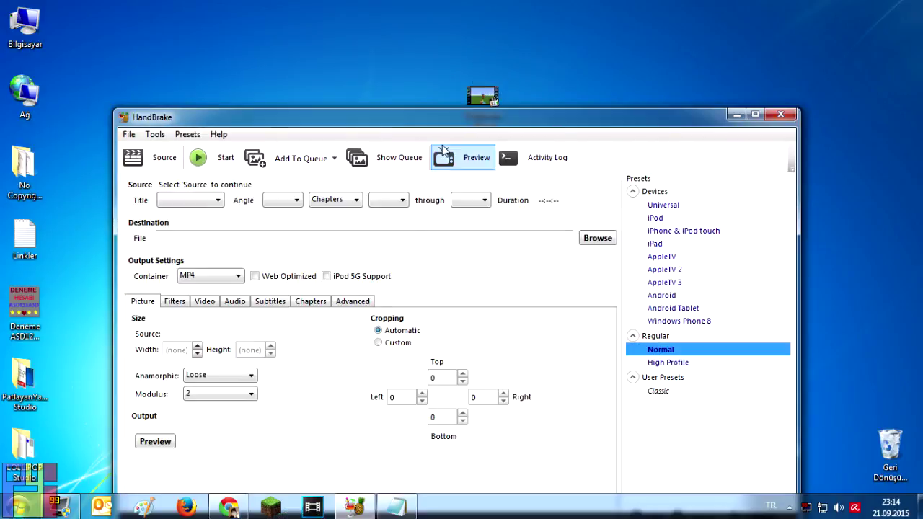
pyautogui.moveTo(464, 119); pyautogui.dragTo(480, 37)
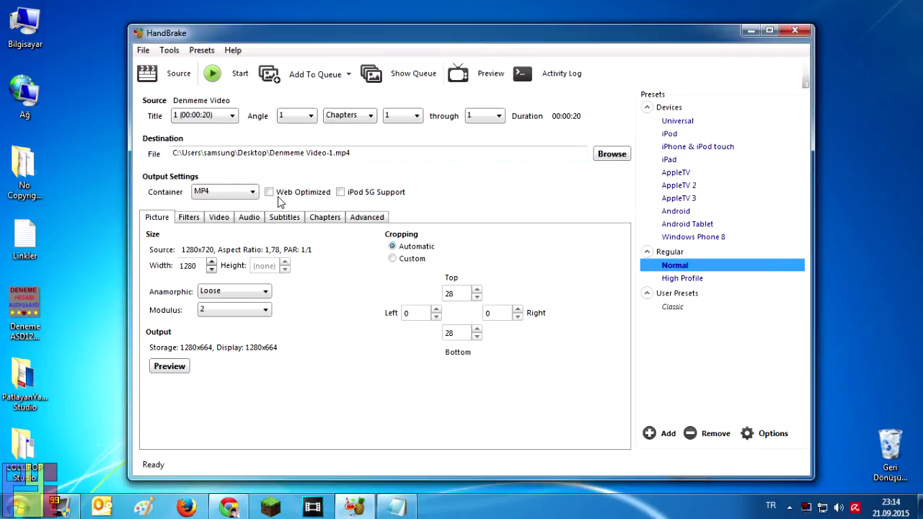
# - Keep the MP4 container and set custom cropping with 0 for both the top and bottom edges
pyautogui.click(234, 192)
pyautogui.click(227, 201)
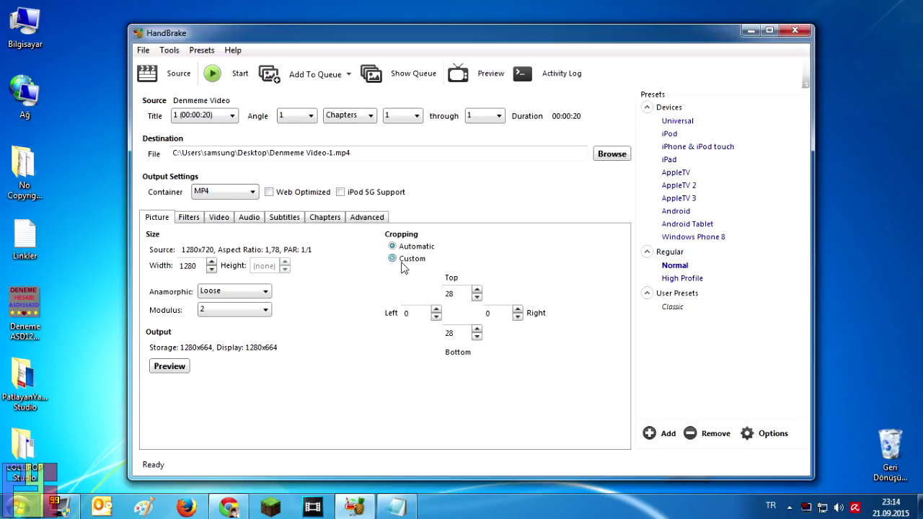
pyautogui.doubleClick(463, 292)
pyautogui.write('00')
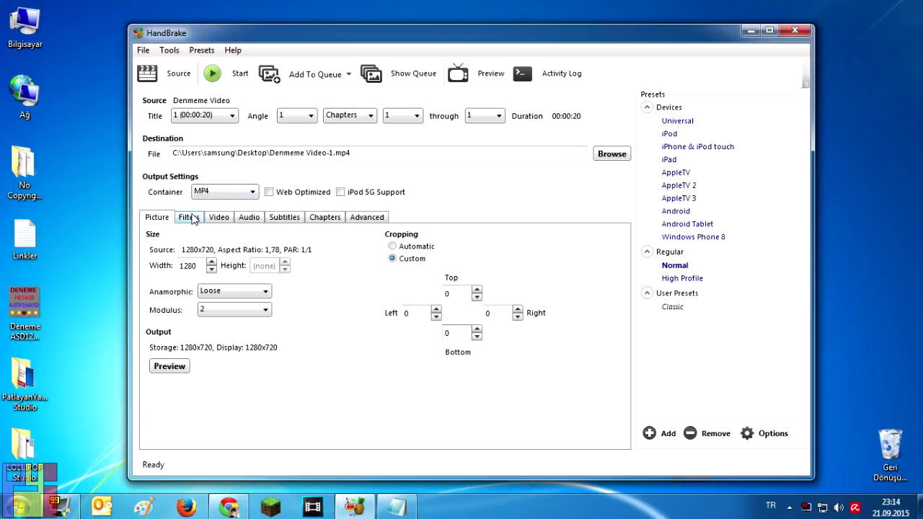
# - View the filter settings, then try a constant video quality of RF 25 and return it to RF 20
pyautogui.click(189, 217)
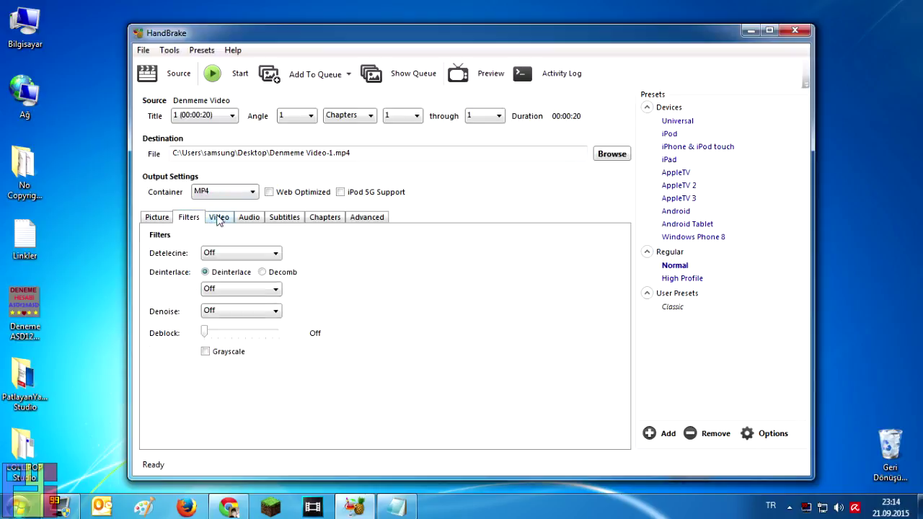
pyautogui.click(220, 218)
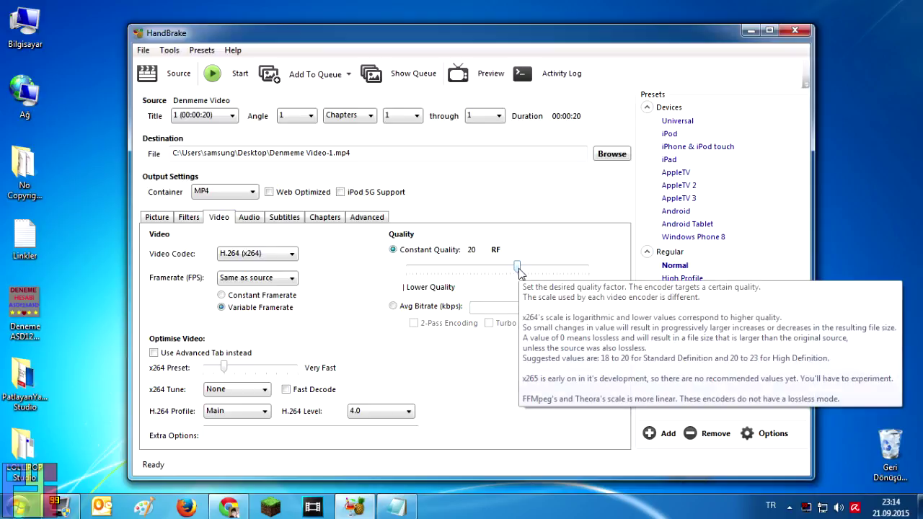
pyautogui.moveTo(519, 272); pyautogui.dragTo(502, 272)
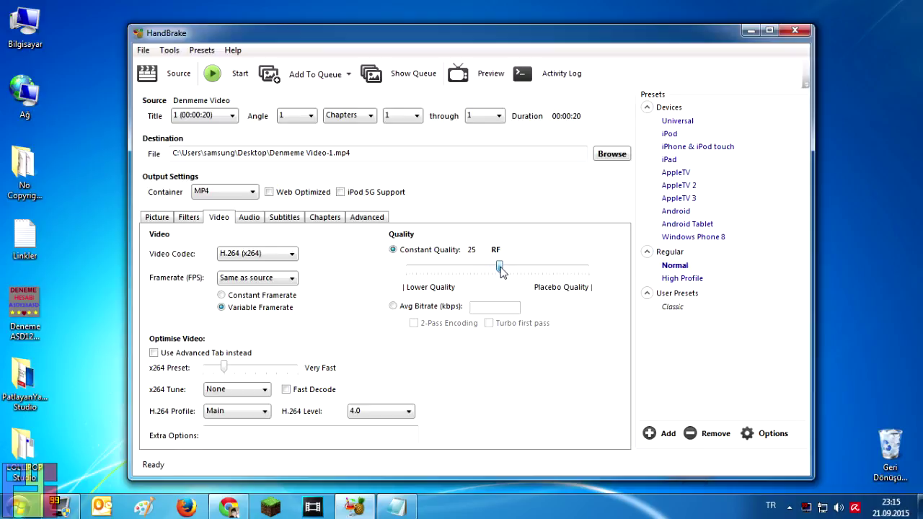
pyautogui.moveTo(503, 271); pyautogui.dragTo(519, 271)
# - Keep the H.264 (x264) video codec and set the framerate to 30 FPS
pyautogui.click(236, 256)
pyautogui.click(238, 256)
pyautogui.click(238, 279)
pyautogui.click(235, 280)
pyautogui.click(234, 280)
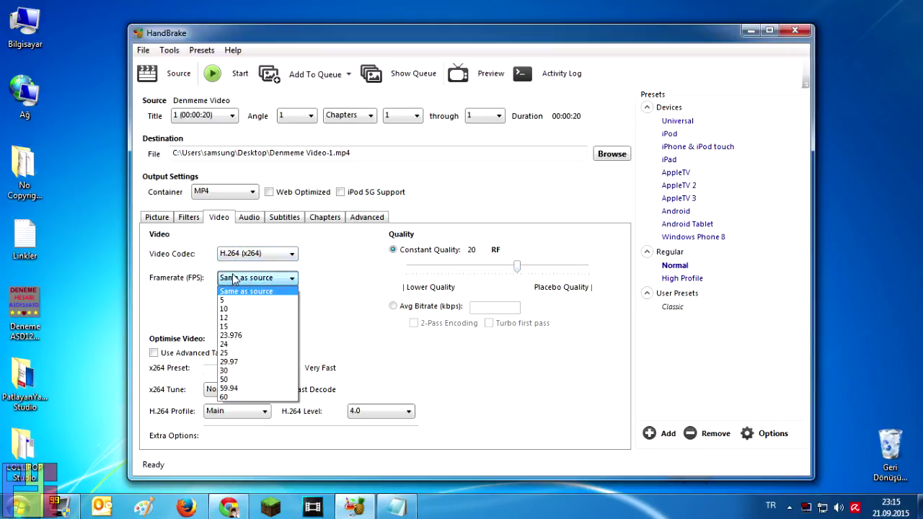
pyautogui.click(231, 371)
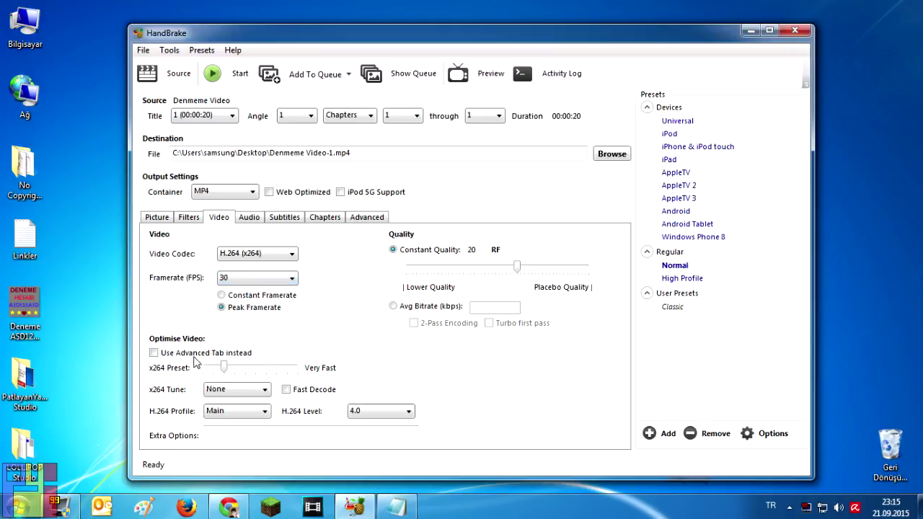
# - Set the x264 preset to Faster, enable Fast Decode, and set the H.264 level to Auto
pyautogui.moveTo(225, 369)
pyautogui.mouseDown()
pyautogui.moveTo(244, 369)
pyautogui.moveTo(227, 370)
pyautogui.moveTo(235, 369)
pyautogui.mouseUp()
pyautogui.click(287, 393)
pyautogui.click(371, 412)
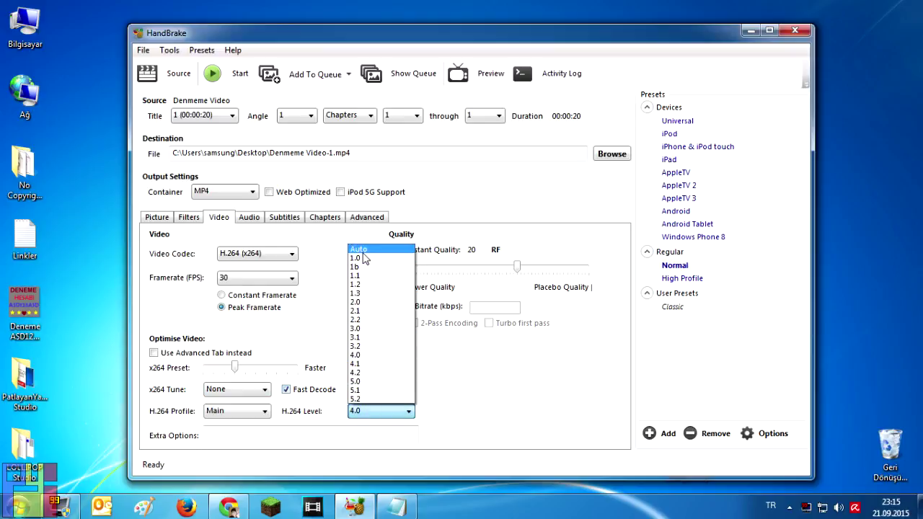
pyautogui.click(362, 253)
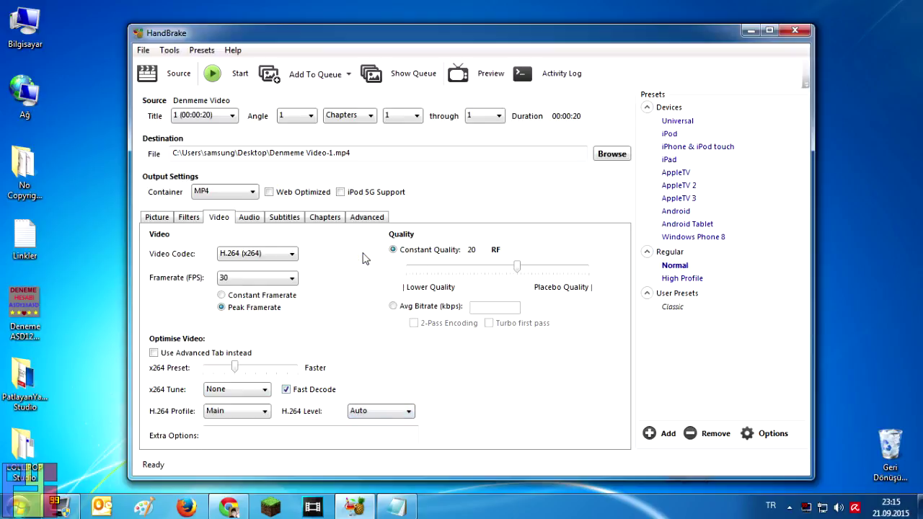
# - Set the audio track's mixdown to Automatic and its bitrate to 192, and start the encode
pyautogui.click(249, 217)
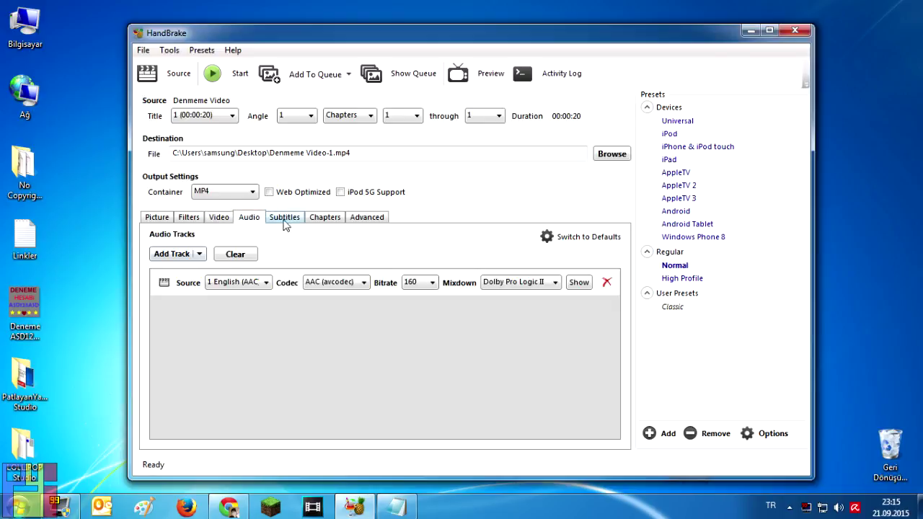
pyautogui.click(522, 283)
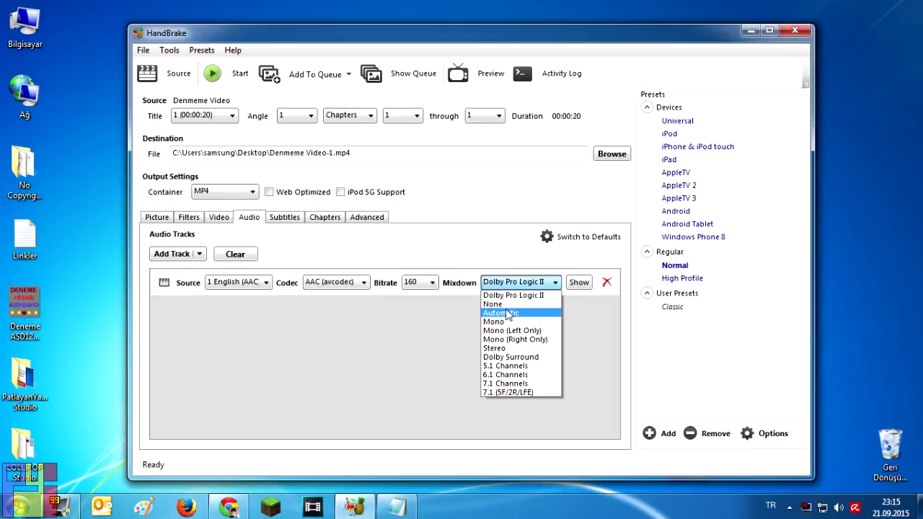
pyautogui.click(505, 313)
pyautogui.click(431, 283)
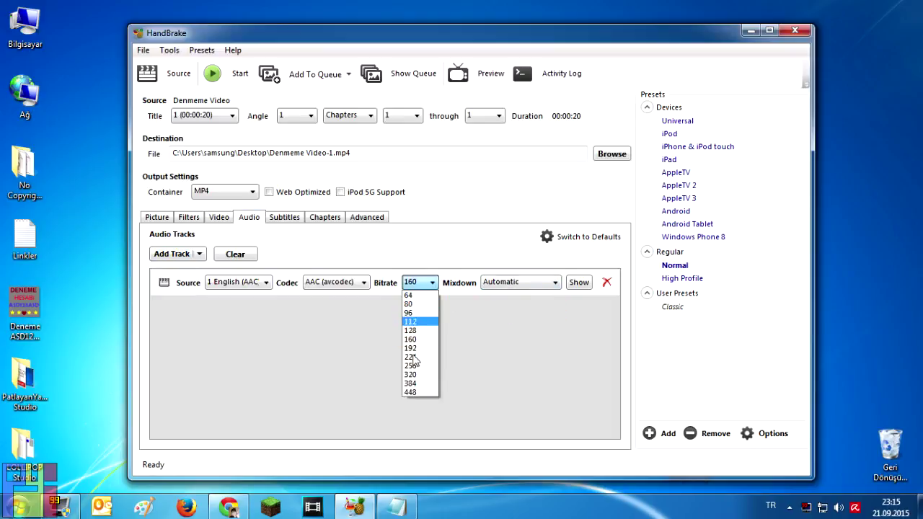
pyautogui.click(418, 348)
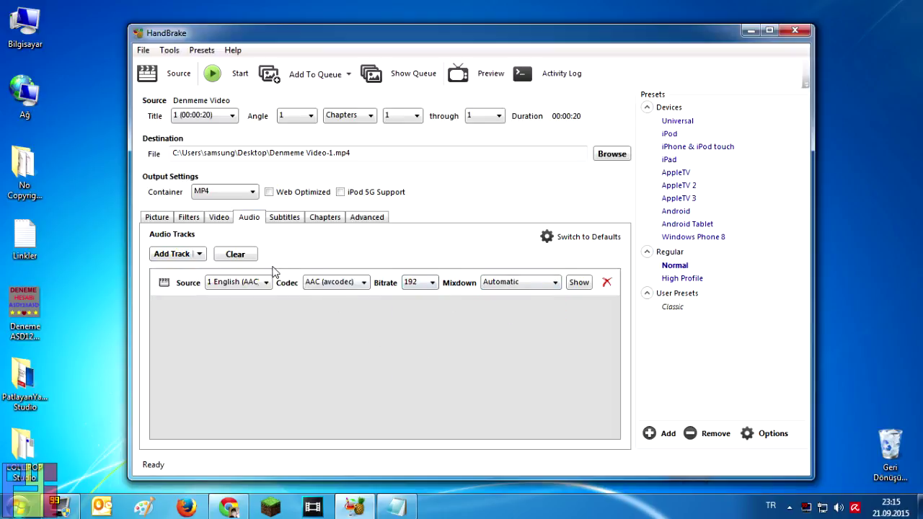
pyautogui.click(157, 217)
pyautogui.click(240, 74)
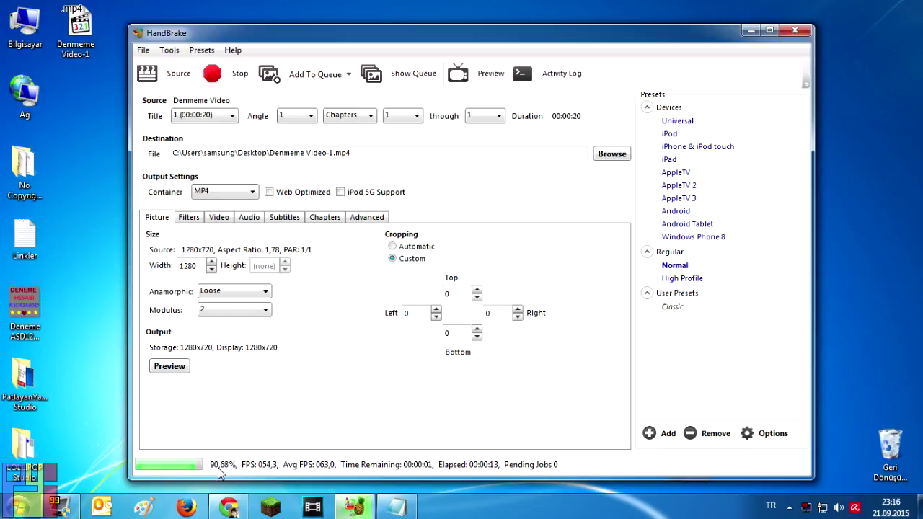
# - Place the encoded Denmeme Video-1 file beside the original on the desktop and compare the two files' sizes
pyautogui.click(750, 31)
pyautogui.moveTo(507, 110); pyautogui.dragTo(100, 109)
pyautogui.moveTo(59, 48); pyautogui.dragTo(109, 120)
pyautogui.keyDown('ctrl'); pyautogui.click(78, 112); pyautogui.keyUp('ctrl')
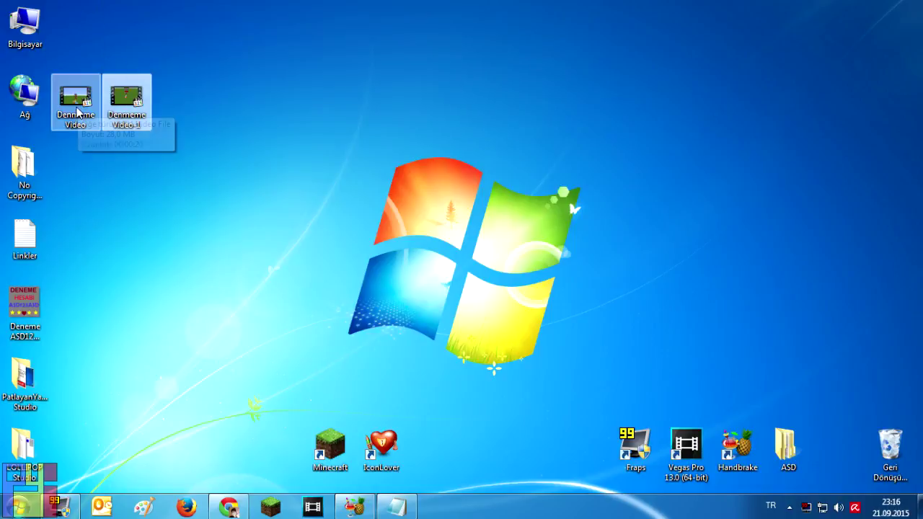
pyautogui.click(127, 109)
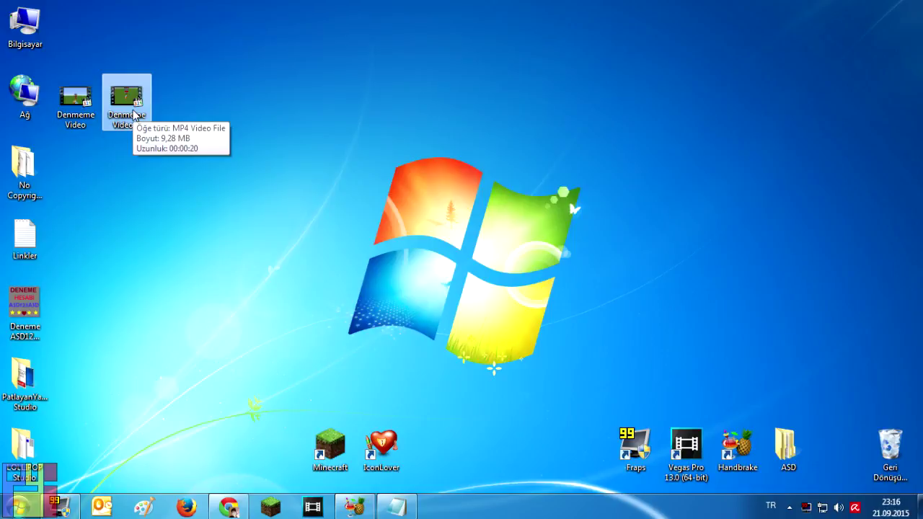
# - Return to HandBrake and encode the video again at constant quality RF 26 to the destination file Denmeme Video-2.mp4
pyautogui.moveTo(220, 505)
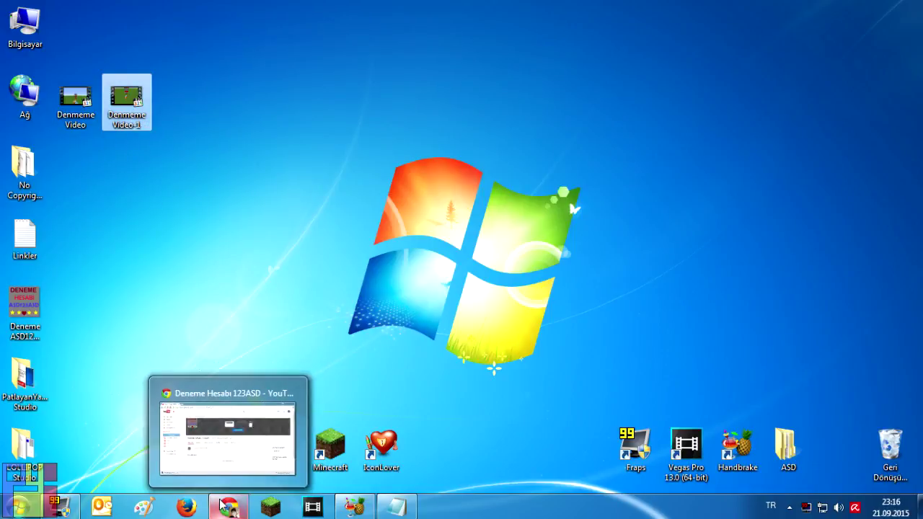
pyautogui.click(295, 433)
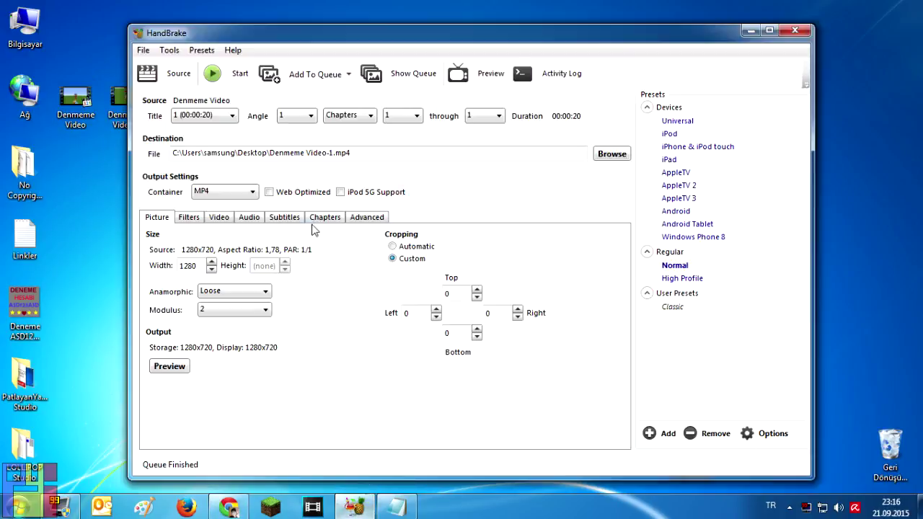
pyautogui.click(226, 218)
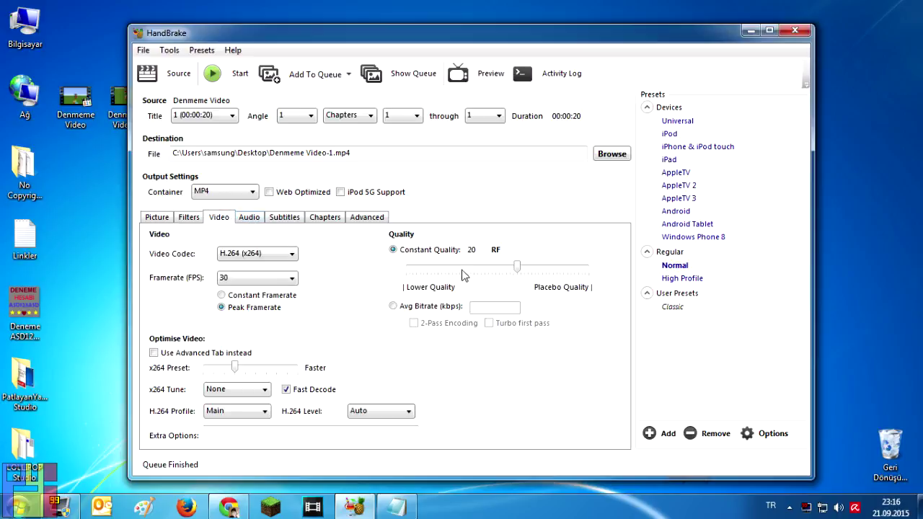
pyautogui.moveTo(517, 269); pyautogui.dragTo(494, 269)
pyautogui.press('BackSpace')
pyautogui.write('2')
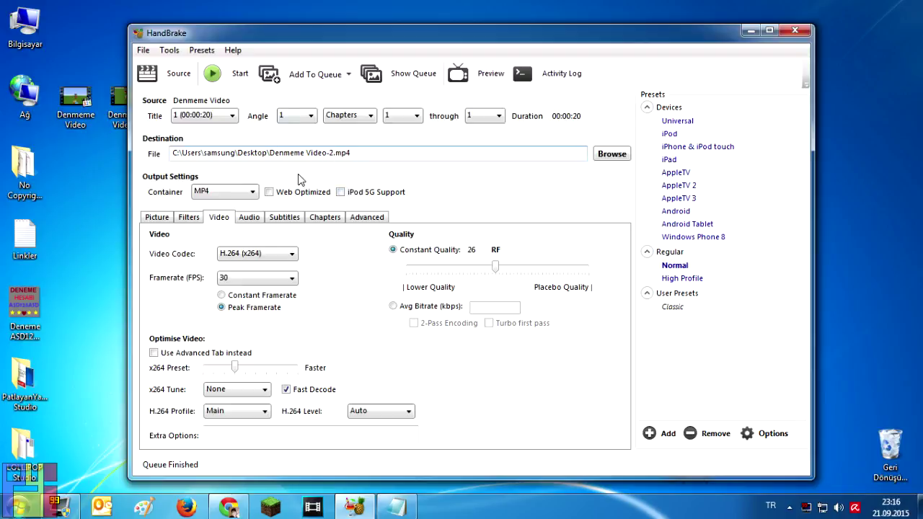
pyautogui.click(238, 74)
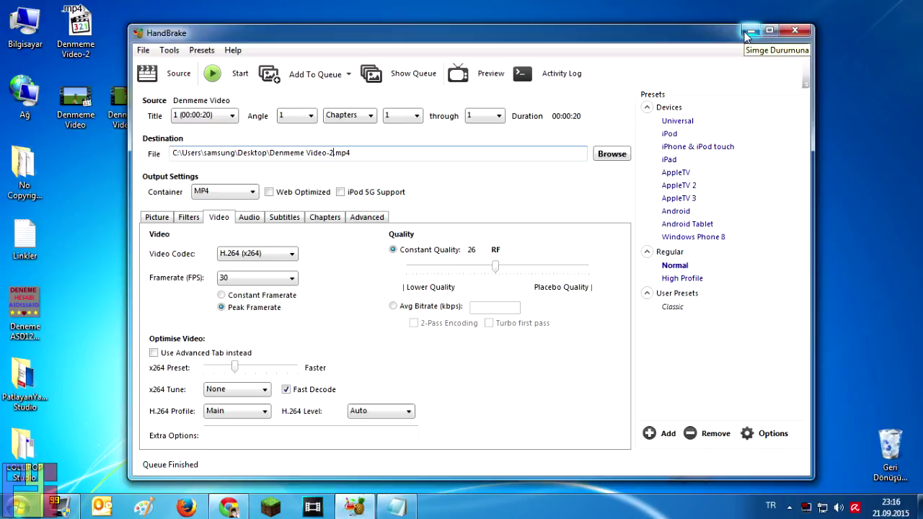
# - Place the Denmeme Video-2 file beside Denmeme Video-1 on the desktop and compare their sizes
pyautogui.click(748, 34)
pyautogui.moveTo(76, 29); pyautogui.dragTo(146, 108)
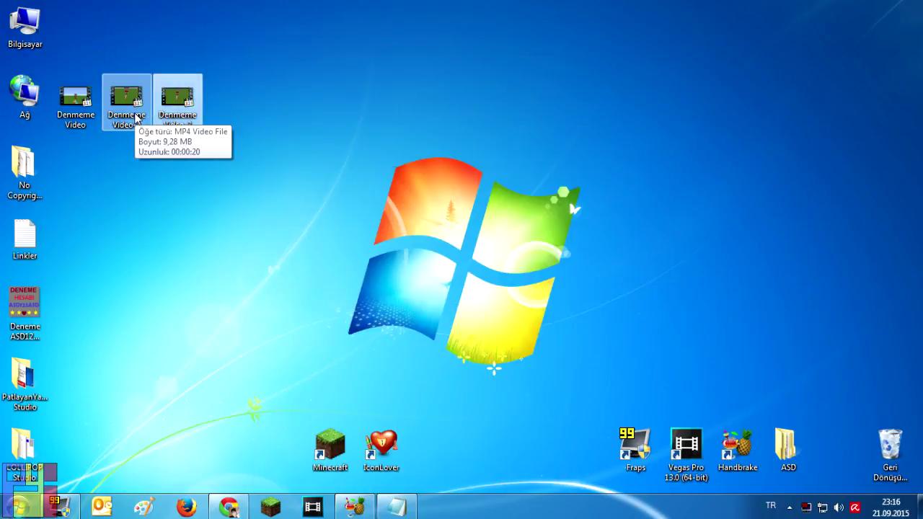
pyautogui.click(175, 108)
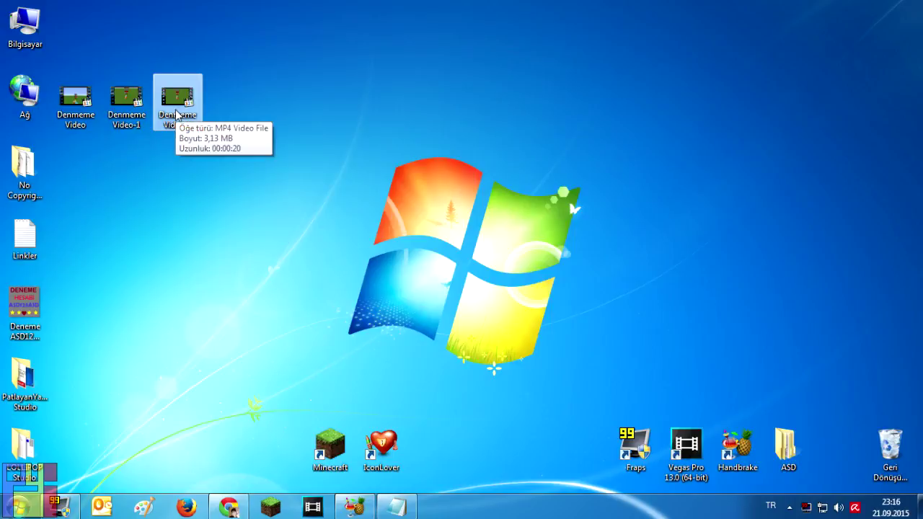
# - Play Denmeme Video-2 in a maximized player to check its picture quality, and close the player
pyautogui.doubleClick(177, 114)
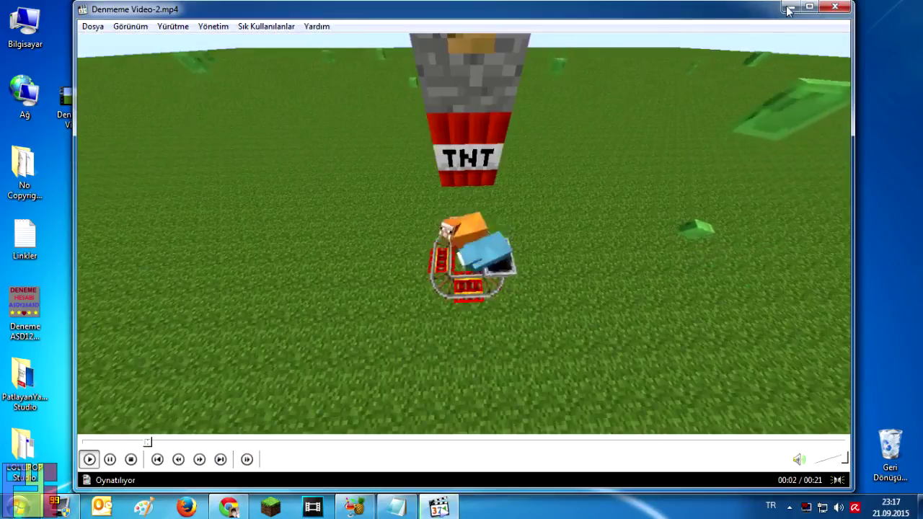
pyautogui.press('super+Up')
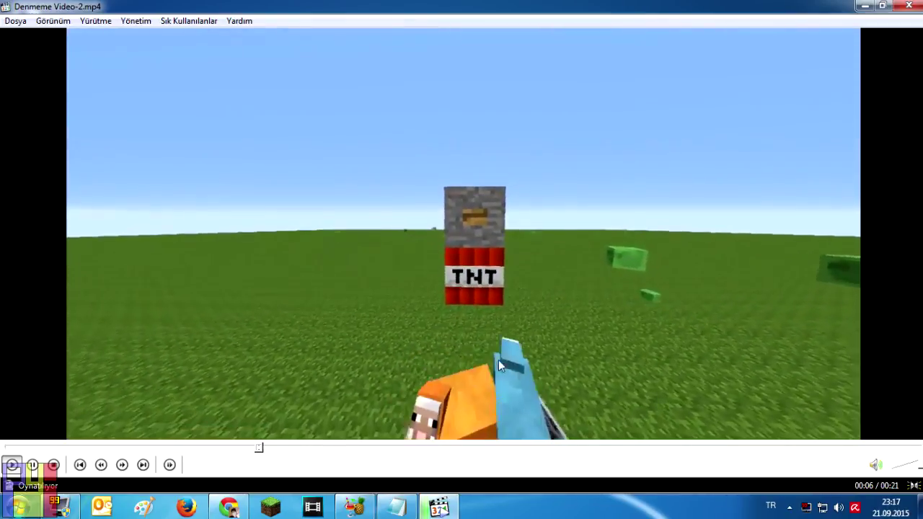
pyautogui.hotkey('alt', 'F4')
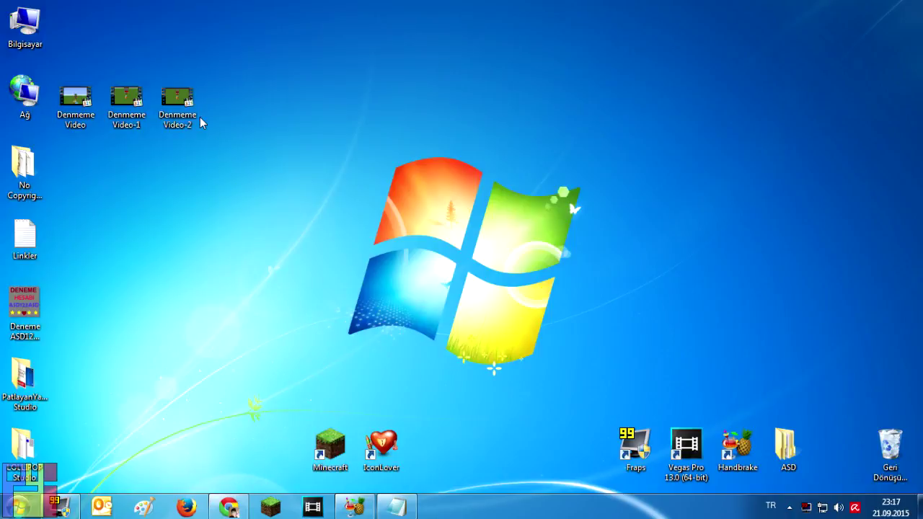
# - Move the Denmeme Video-2 file to a free area of the desktop and open the YouTube upload page in Chrome
pyautogui.moveTo(177, 101); pyautogui.dragTo(330, 175)
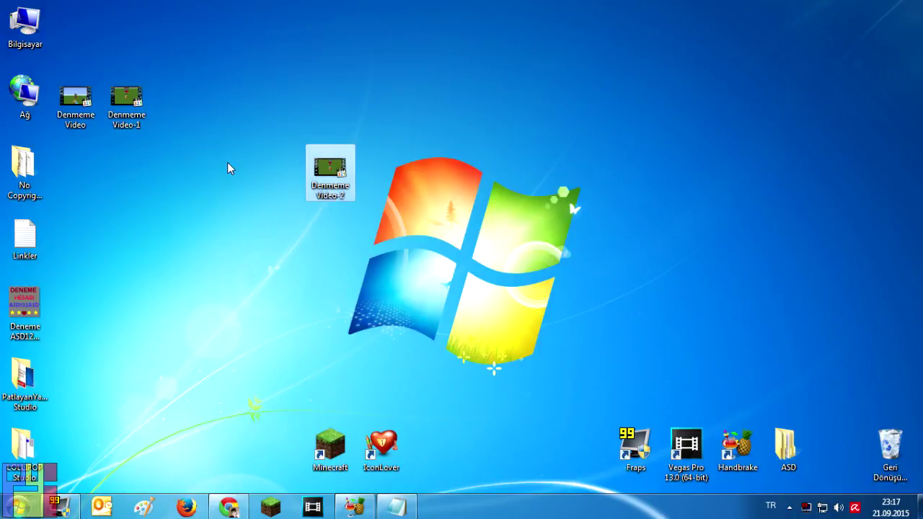
pyautogui.moveTo(333, 179); pyautogui.dragTo(247, 344)
pyautogui.moveTo(231, 507)
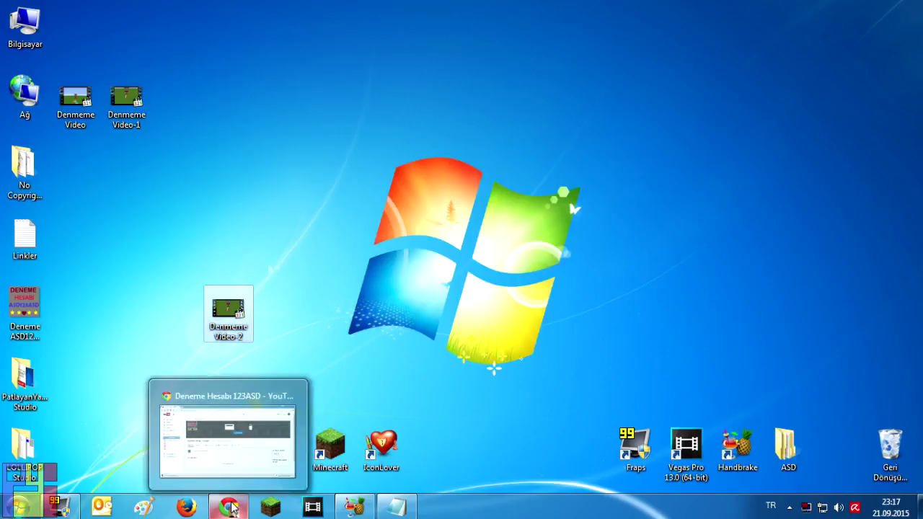
pyautogui.click(228, 437)
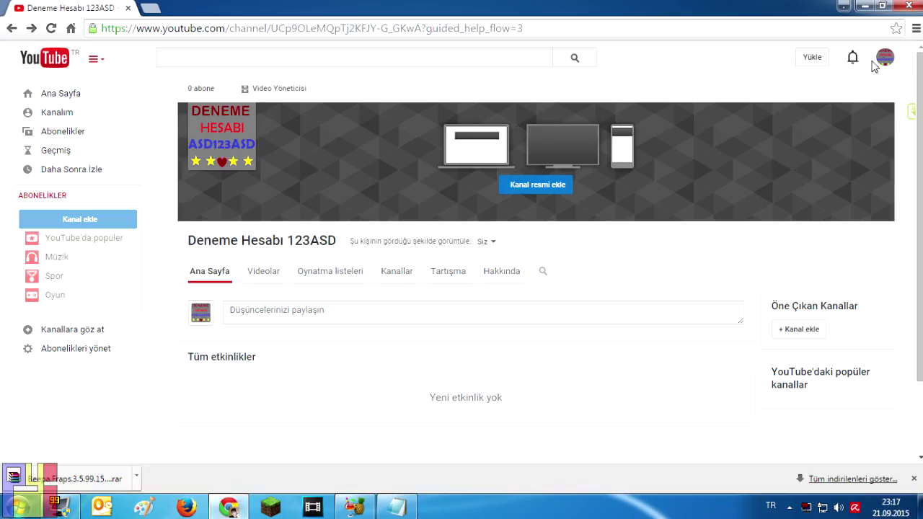
pyautogui.click(822, 62)
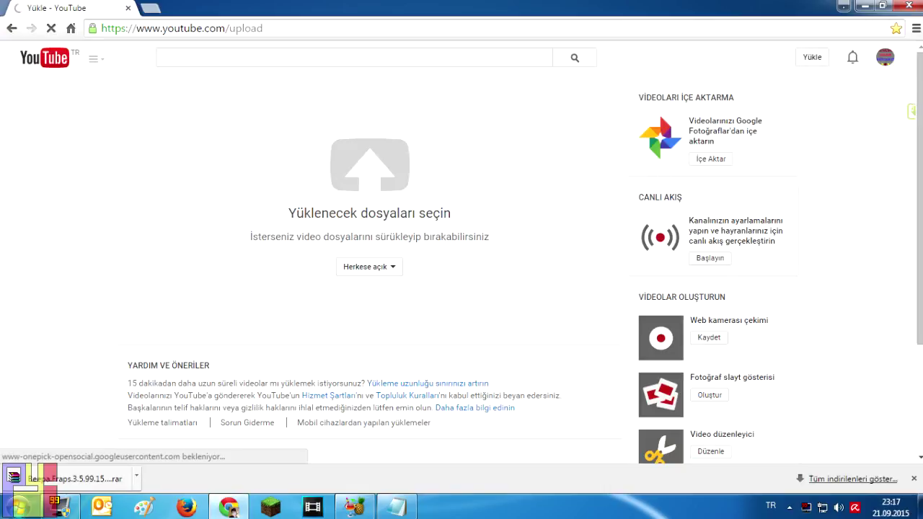
# - Upload the Denmeme Video-2 file from the desktop to YouTube
pyautogui.press('super+d')
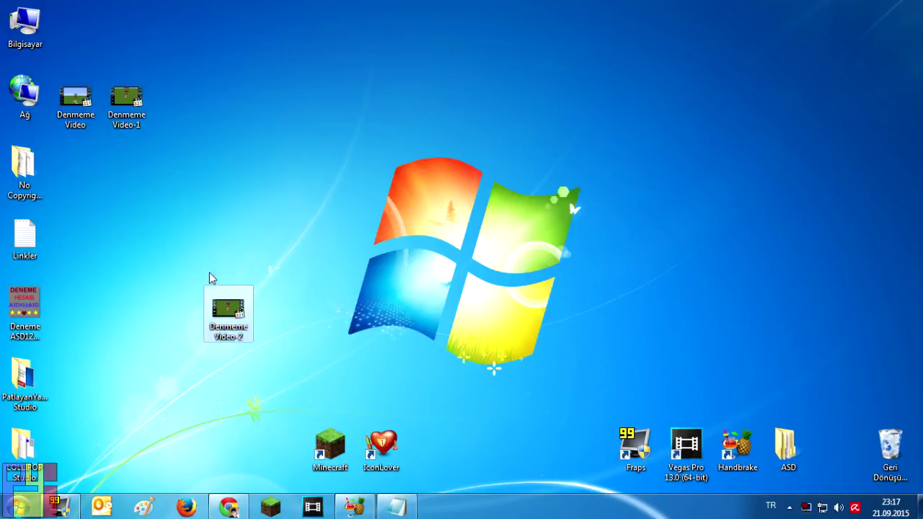
pyautogui.moveTo(217, 306)
pyautogui.moveTo(218, 305); pyautogui.dragTo(256, 260)
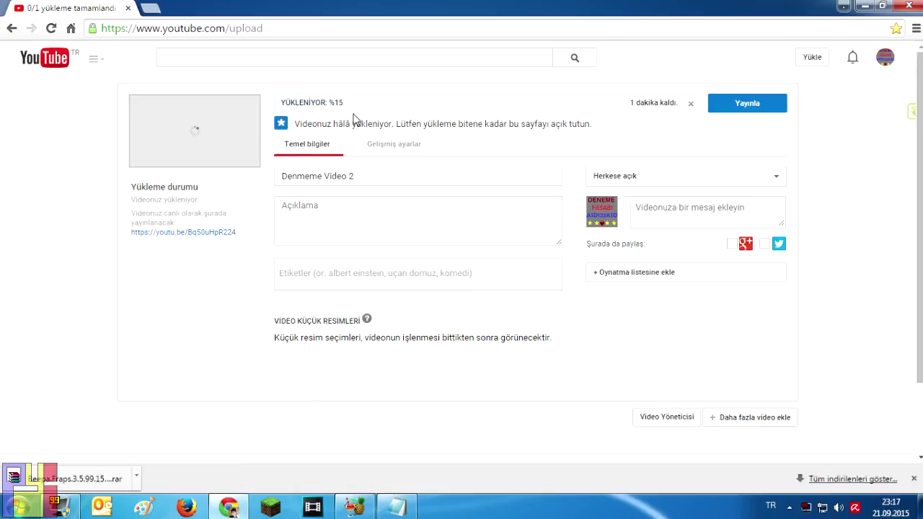
# - Dismiss the browser's downloads bar and change the video title to "Denmeme Videosu"
pyautogui.click(913, 479)
pyautogui.click(354, 176)
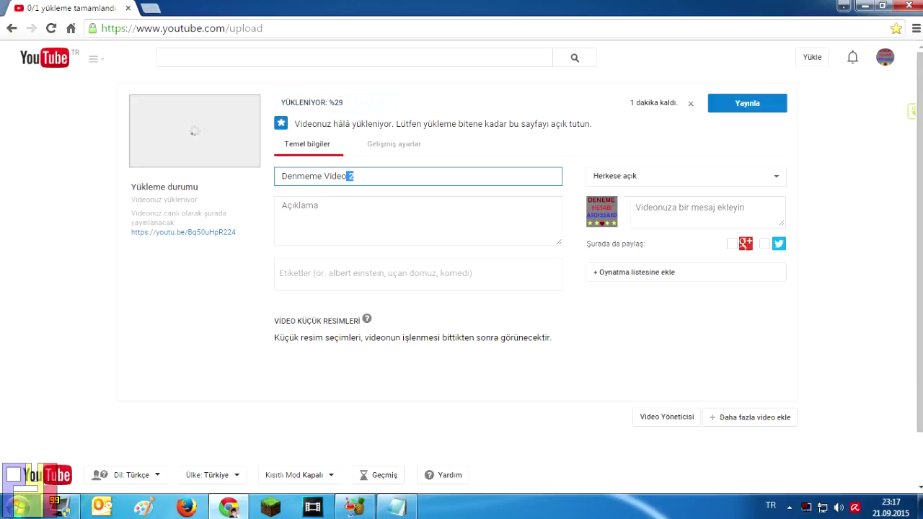
pyautogui.write('su')
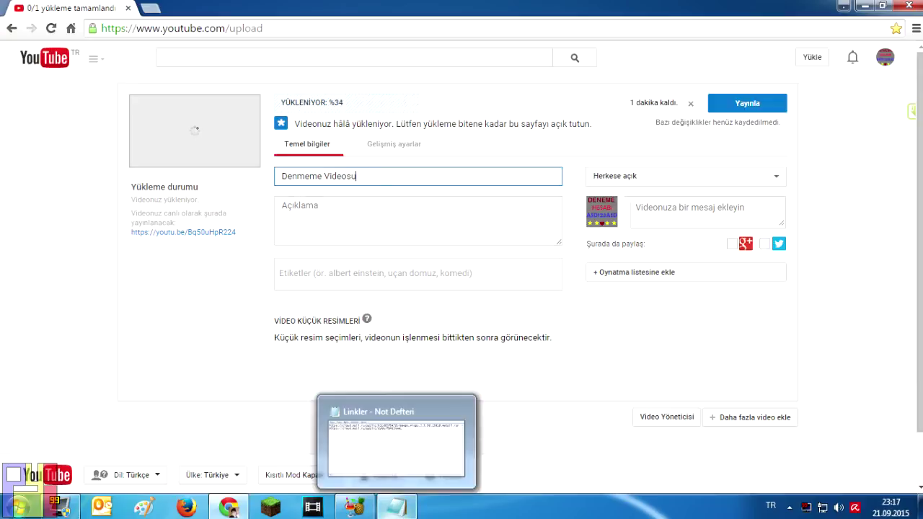
# - Enter the video description "Deneme kanalının ilk deneme videosu"
pyautogui.click(347, 216)
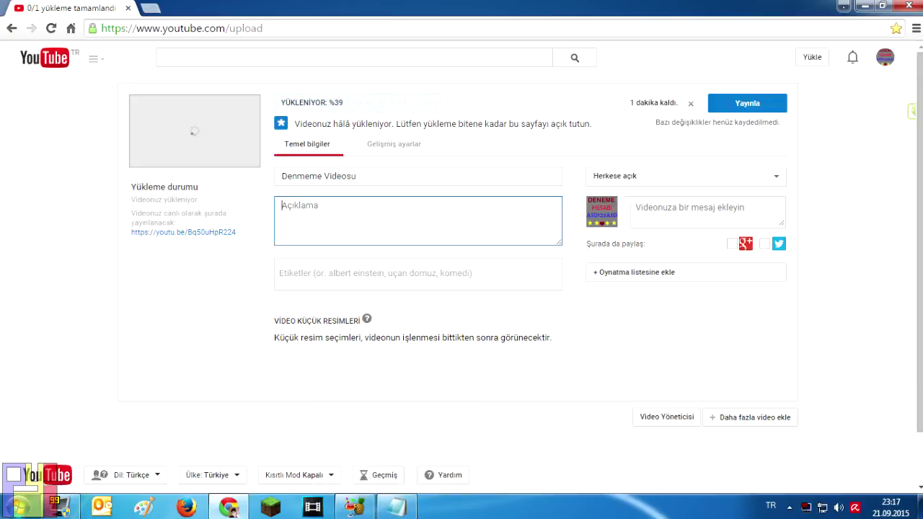
pyautogui.write('Demen')
pyautogui.press('BackSpace')
pyautogui.press('BackSpace')
pyautogui.write('neme kanalının ilk deneme')
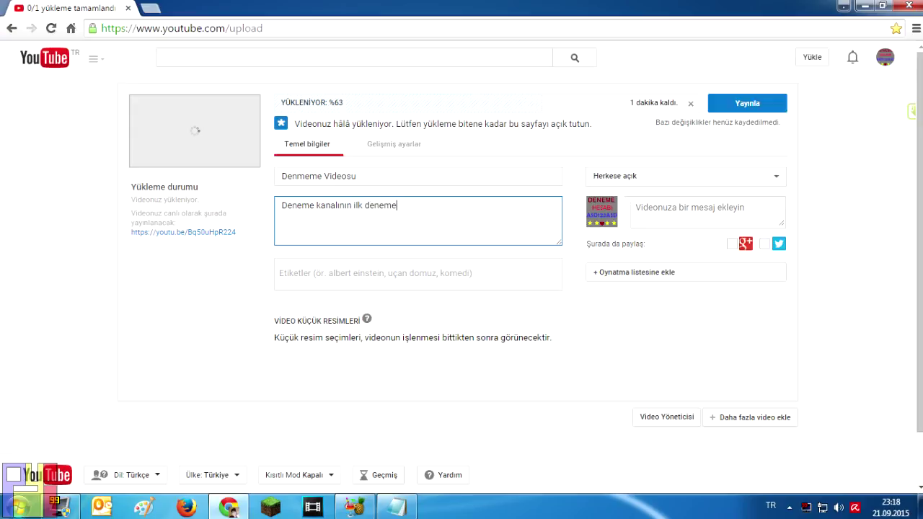
pyautogui.write(' videosu')
# - In the advanced settings, set the video's category to Oyun and its language to Türkçe
pyautogui.click(408, 157)
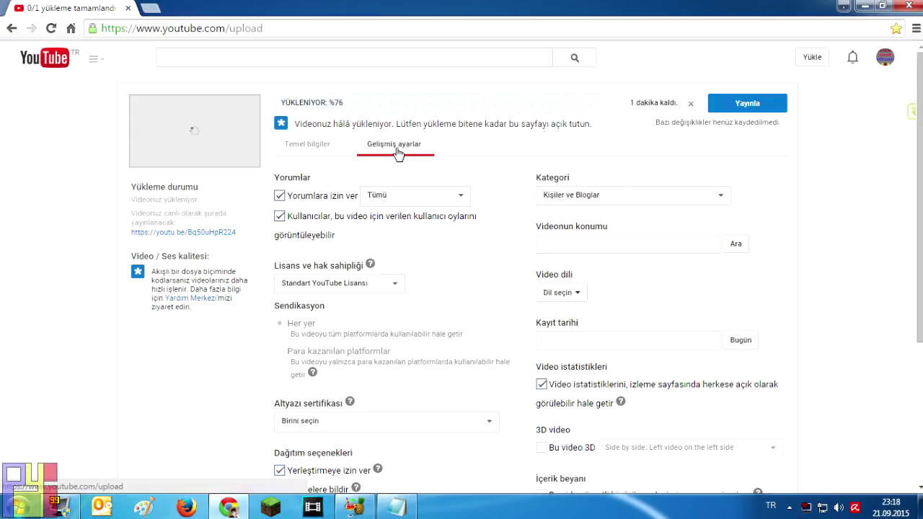
pyautogui.click(586, 197)
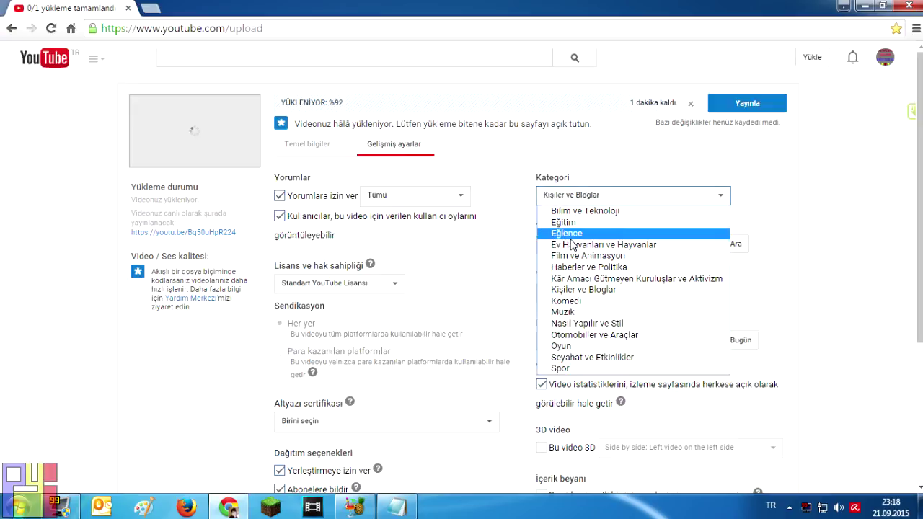
pyautogui.click(575, 347)
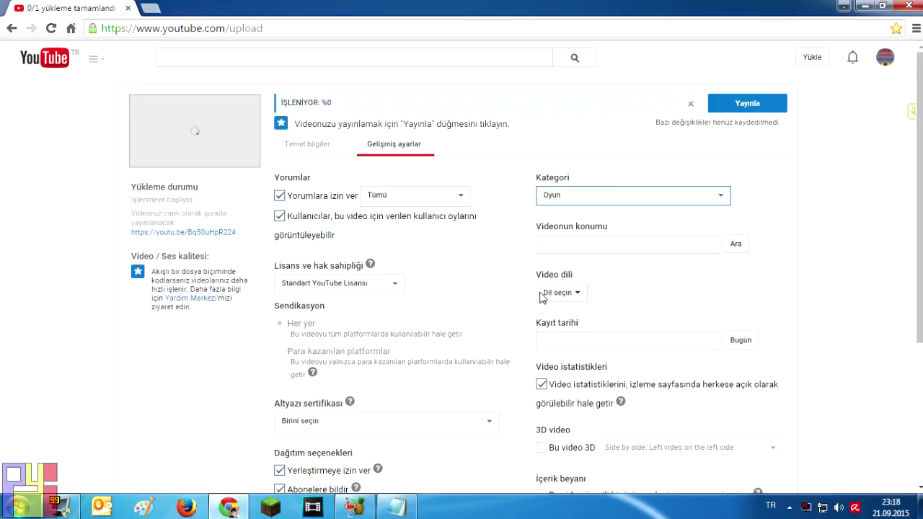
pyautogui.scroll(-1, 537, 312)
pyautogui.click(566, 225)
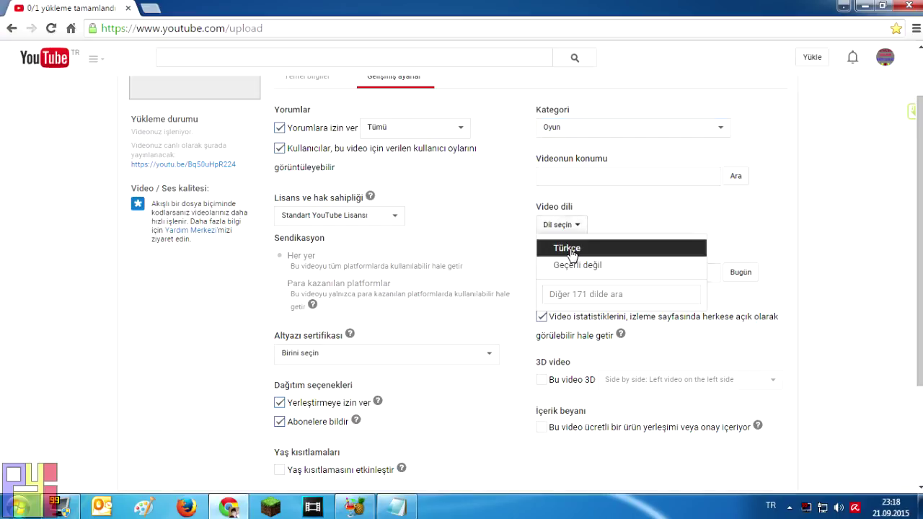
pyautogui.click(569, 249)
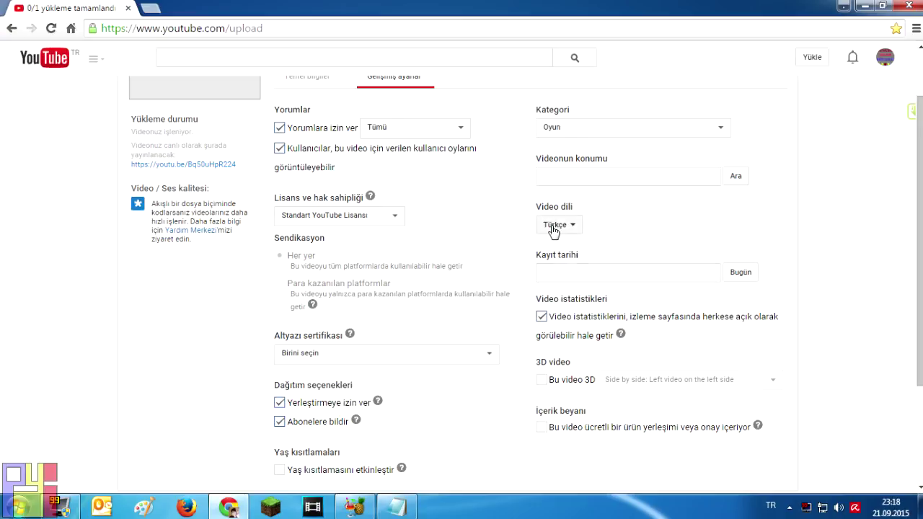
pyautogui.click(553, 226)
pyautogui.click(476, 228)
pyautogui.scroll(1, 465, 230)
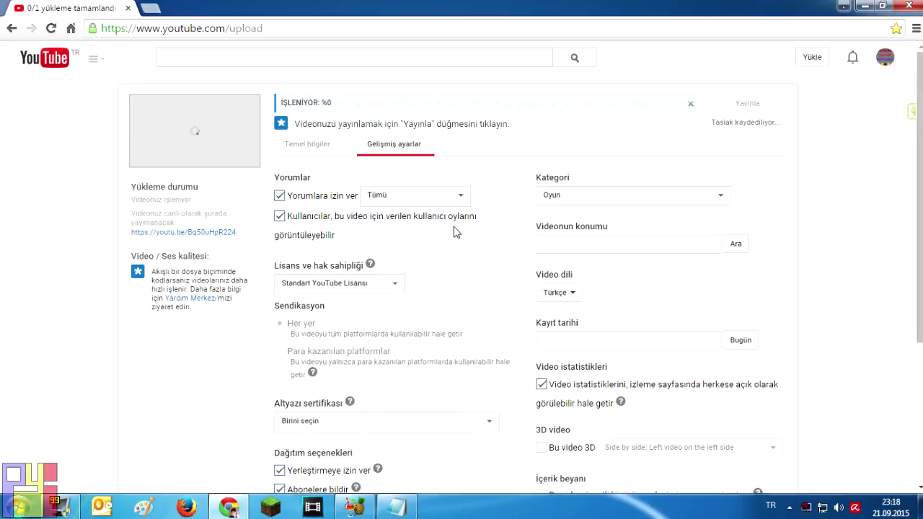
# - In the video's basic information, create a public playlist named "Deneme Videolar" and add the video to it
pyautogui.click(328, 156)
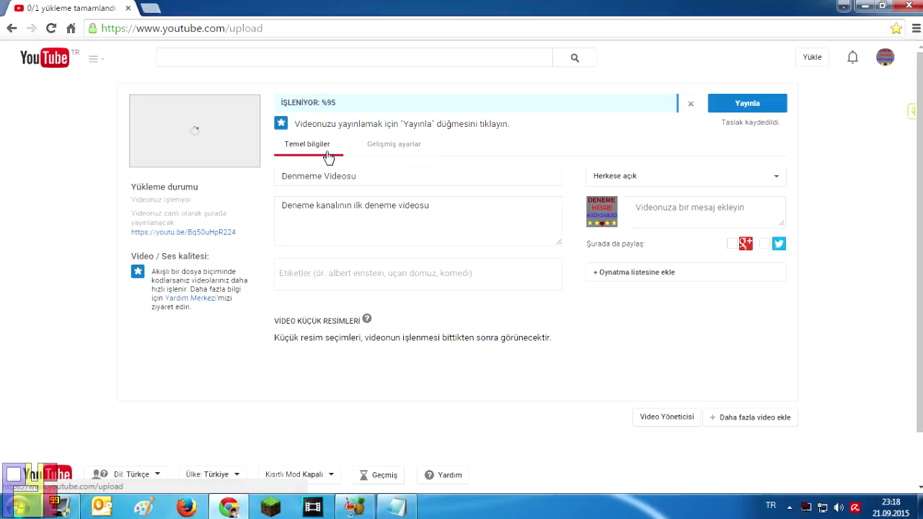
pyautogui.click(648, 279)
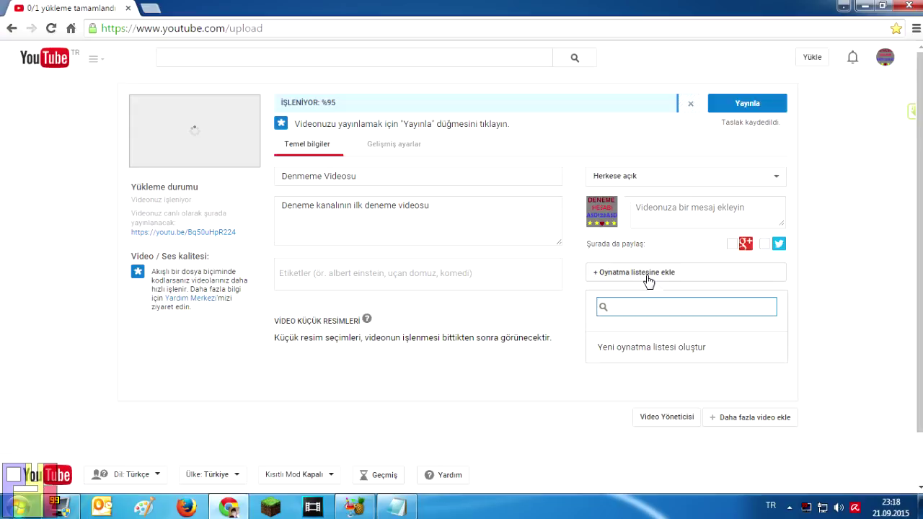
pyautogui.click(645, 349)
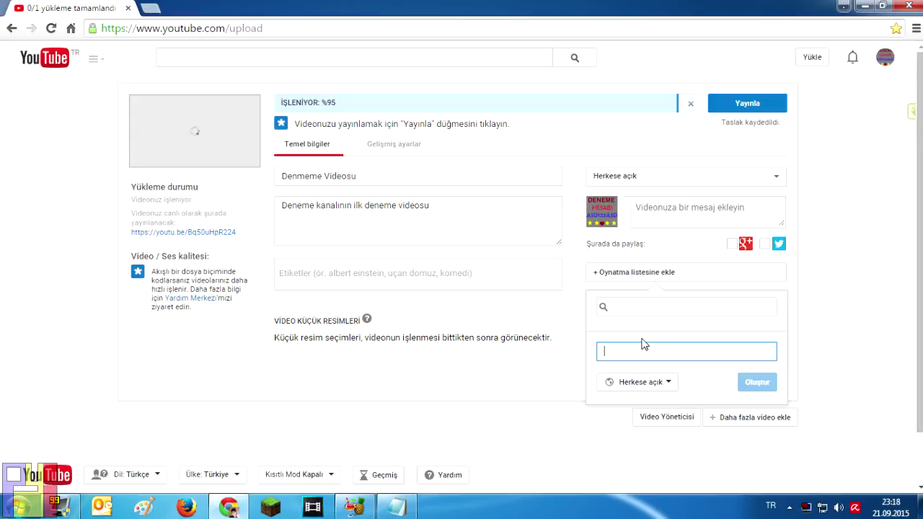
pyautogui.write('Deneme v')
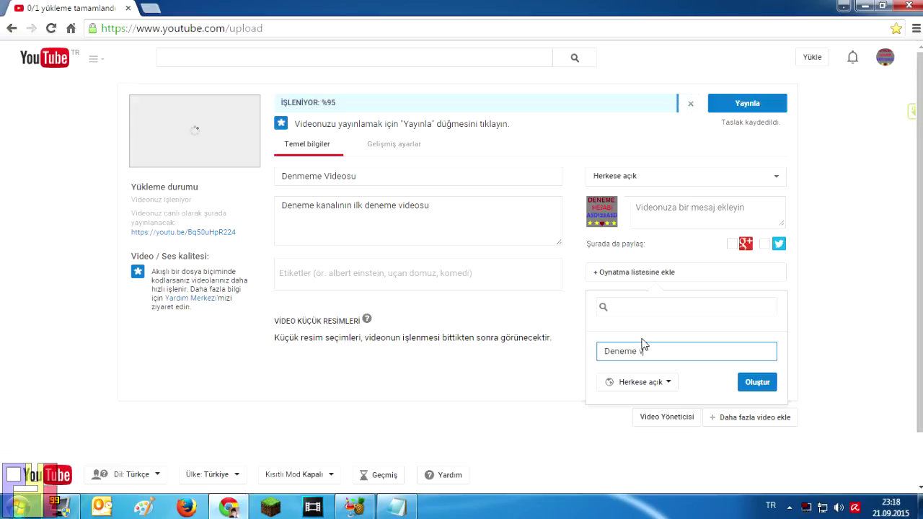
pyautogui.write('ideolar')
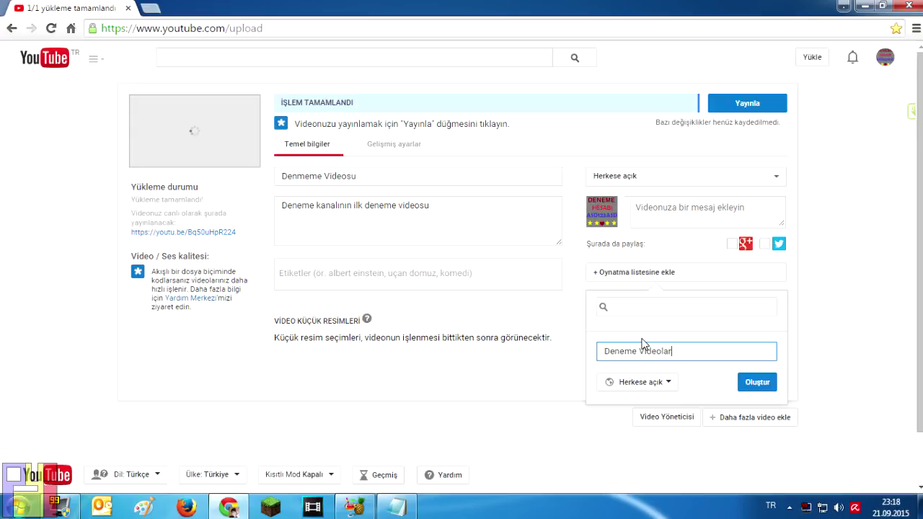
pyautogui.click(749, 383)
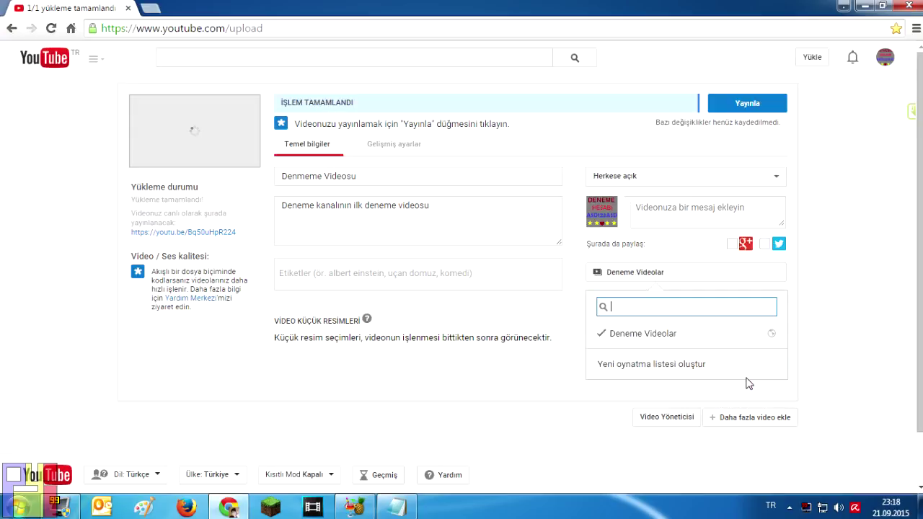
pyautogui.click(700, 274)
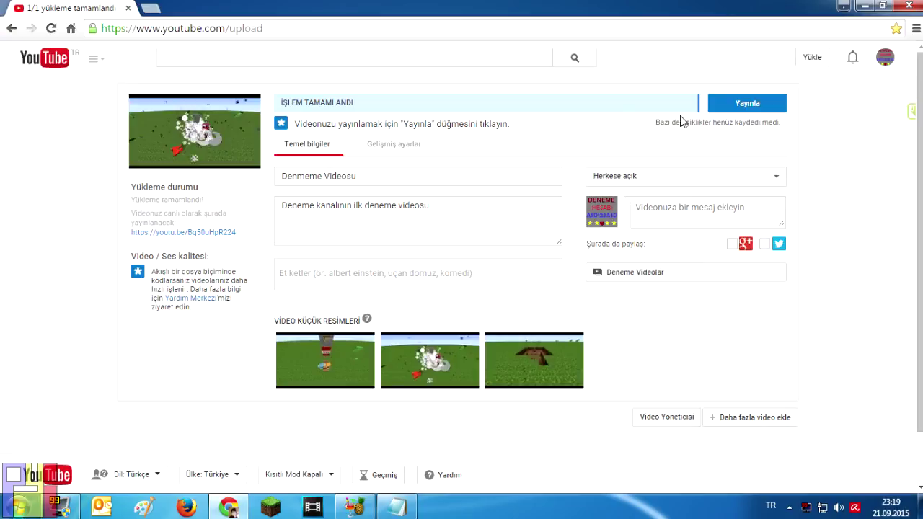
# - Set the first suggested image as the video's thumbnail and publish the video
pyautogui.moveTo(337, 366)
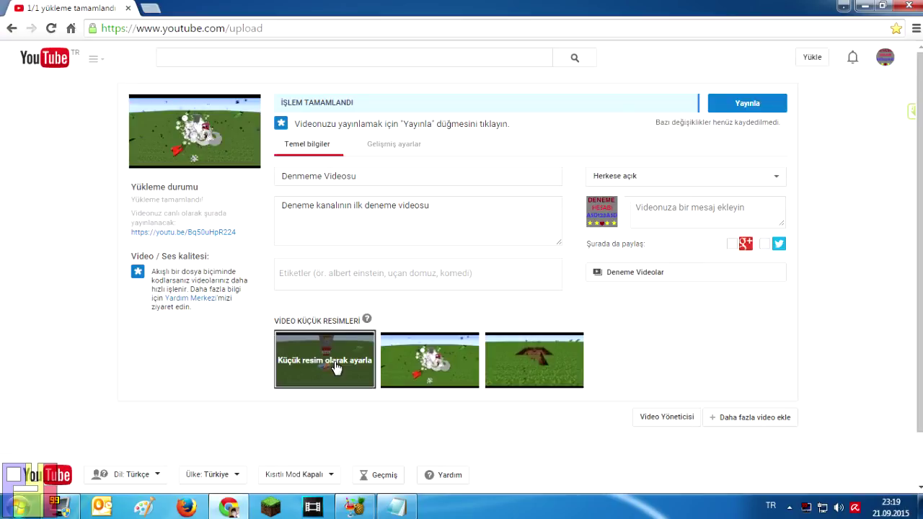
pyautogui.click(330, 365)
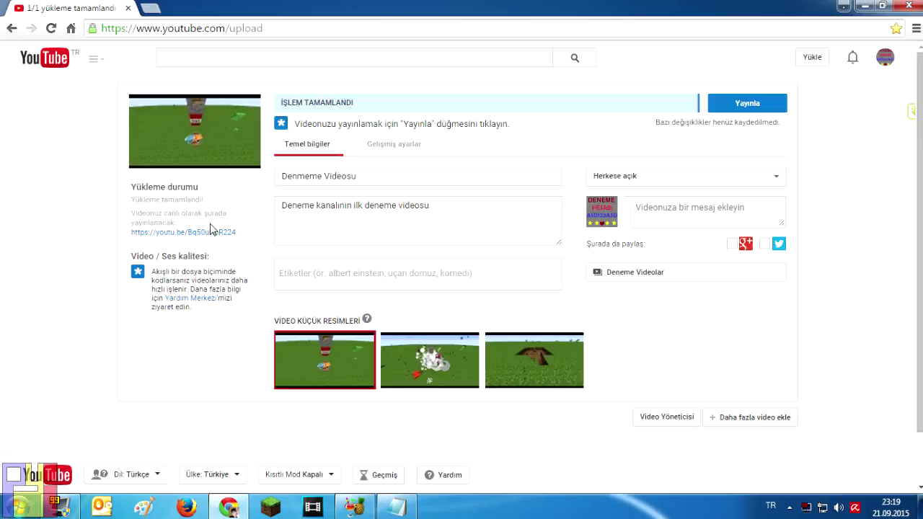
pyautogui.click(730, 107)
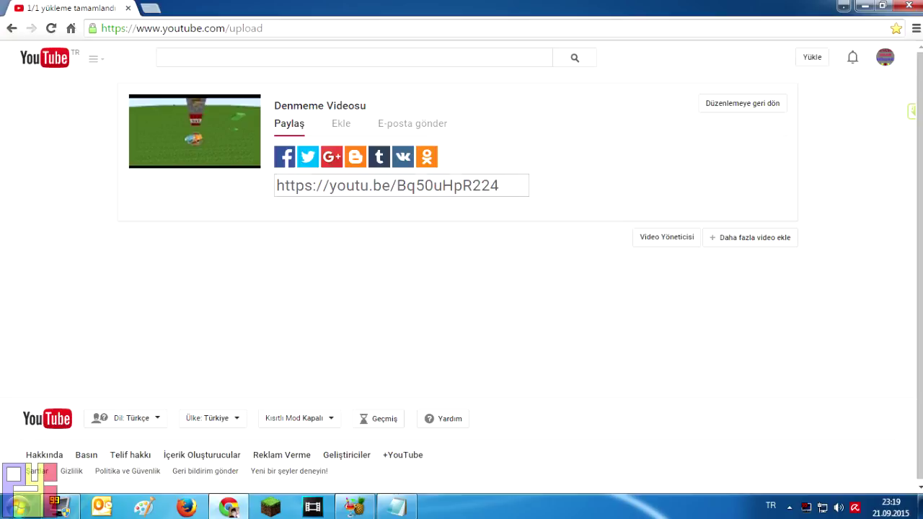
# - Select the full share link of the published video
pyautogui.click(387, 186)
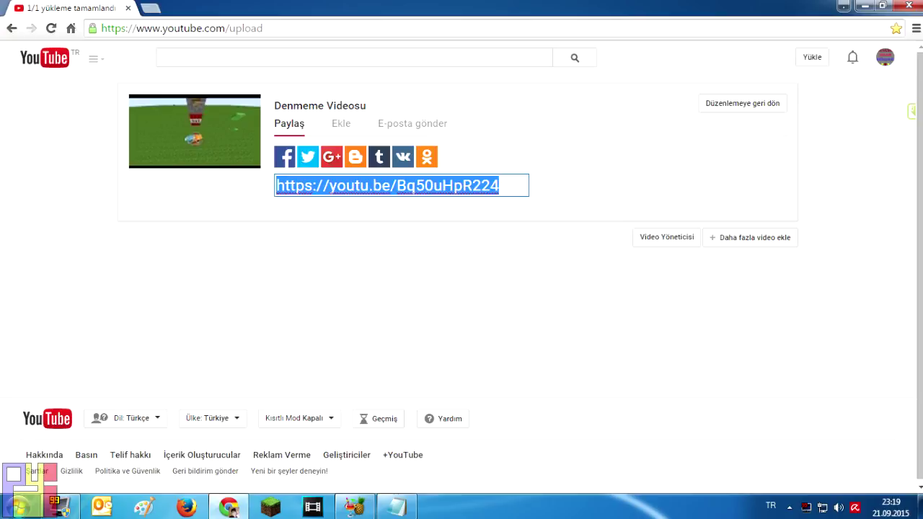
pyautogui.click(280, 186)
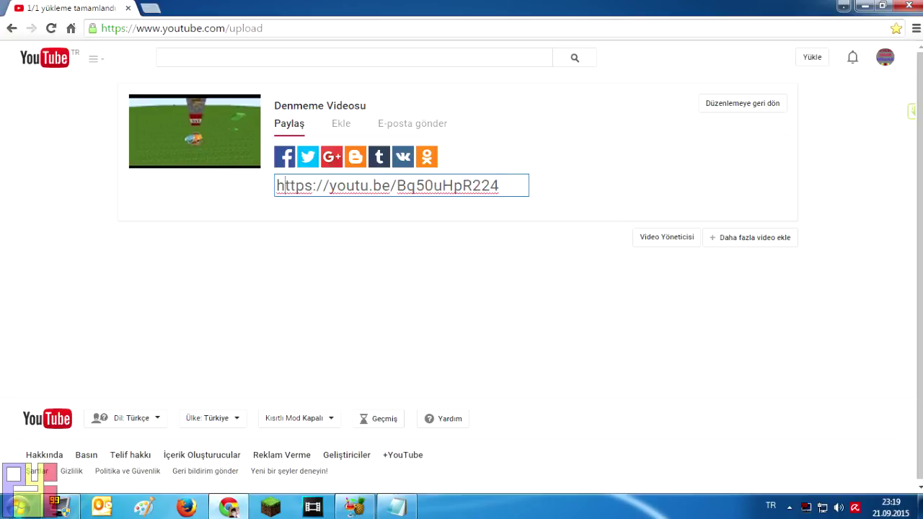
pyautogui.hotkey('ctrl', 'a')
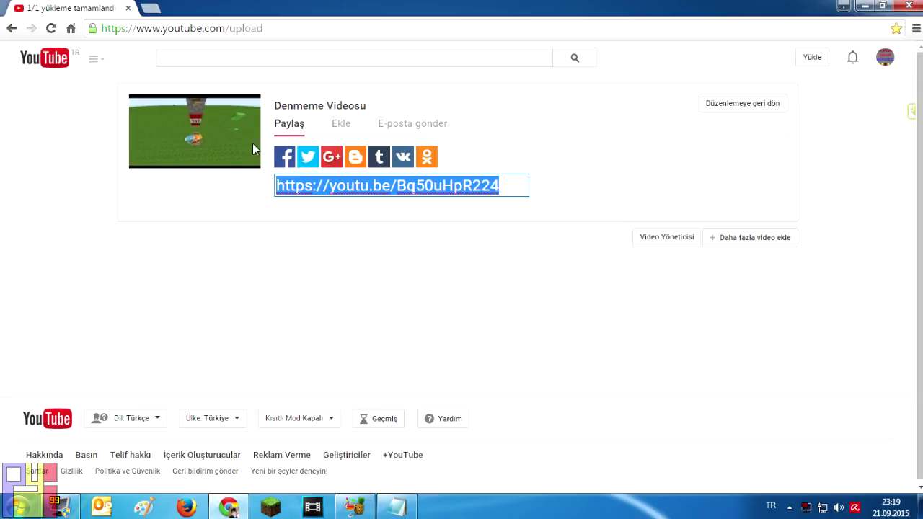
# - Search the web for "handbrake" in the current browser tab
pyautogui.click(255, 30)
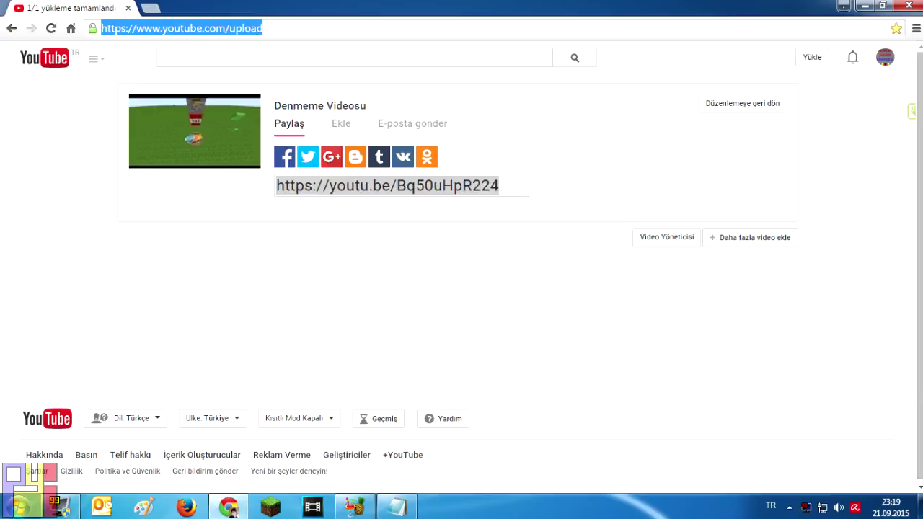
pyautogui.press('End')
pyautogui.write('ha')
pyautogui.moveTo(276, 28); pyautogui.dragTo(2, 42)
pyautogui.write('han')
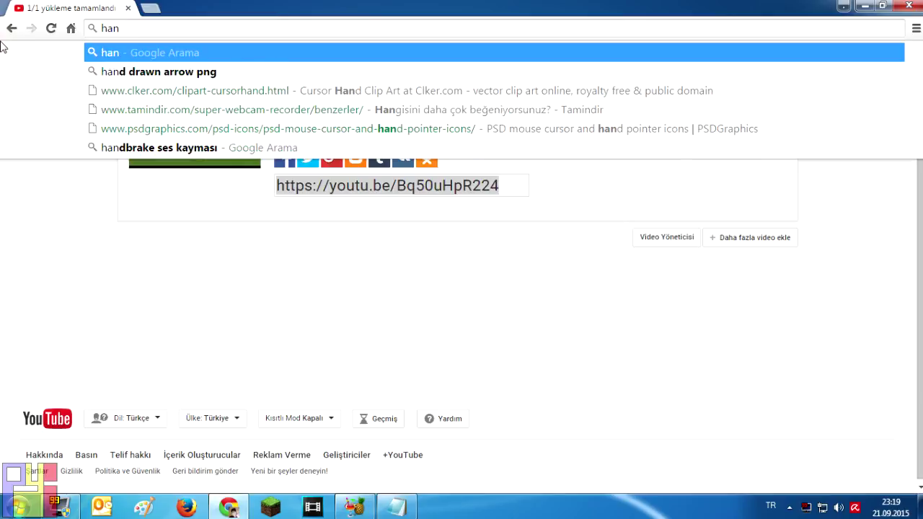
pyautogui.write('dbr')
pyautogui.write('ake')
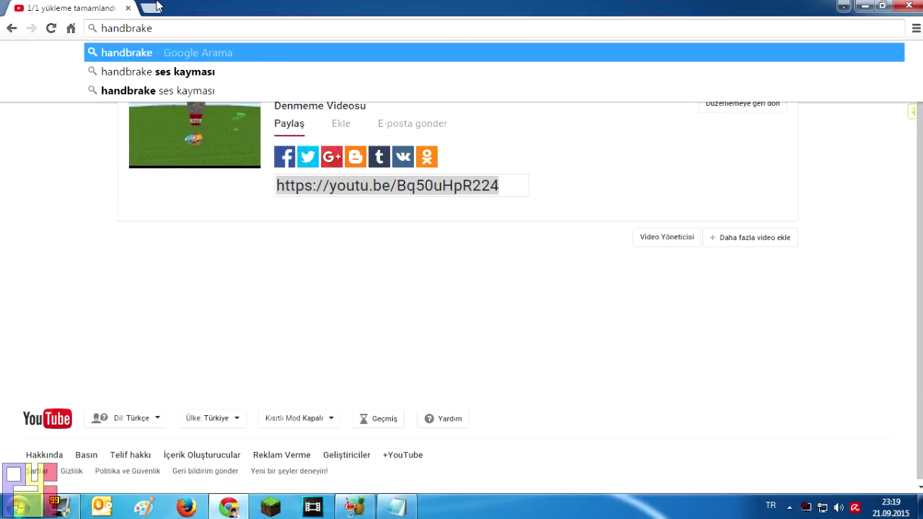
pyautogui.press('Return')
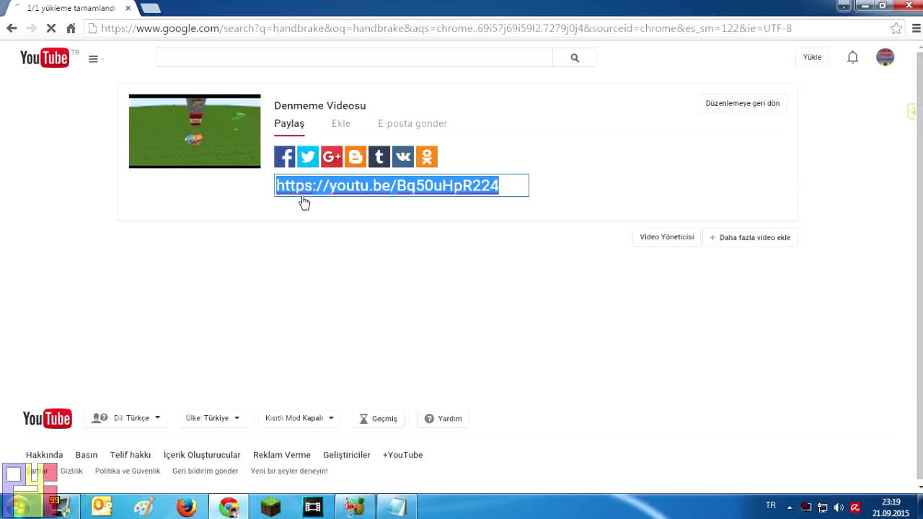
# - Close the running HandBrake window and open the handbrake.fr site from the search results
pyautogui.rightClick(359, 500)
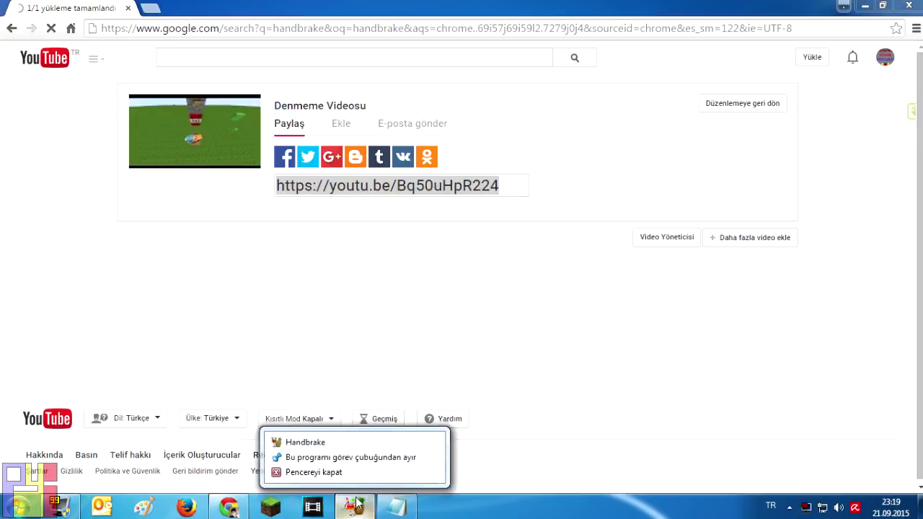
pyautogui.click(354, 475)
pyautogui.click(289, 326)
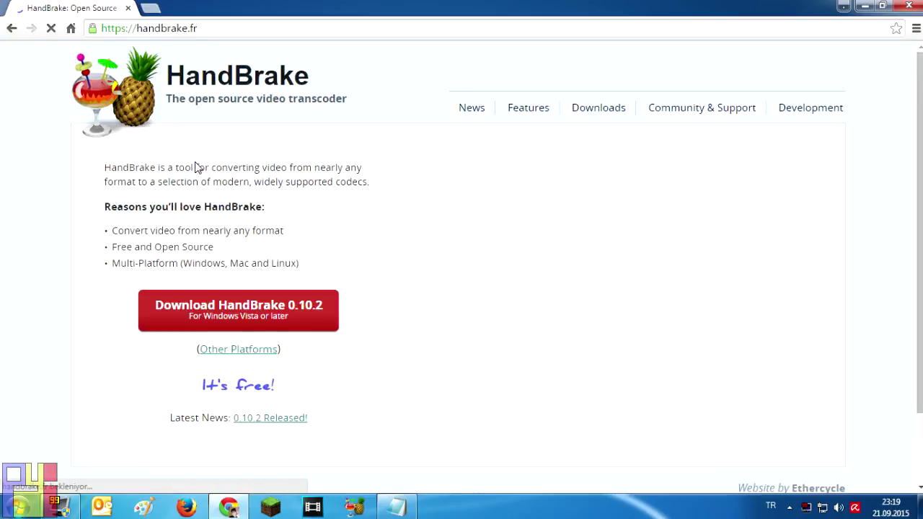
# - Look over the HandBrake home page, start the HandBrake 0.10.2 Windows download, and cancel saving the installer
pyautogui.scroll(-1, 245, 295)
pyautogui.scroll(1, 256, 238)
pyautogui.scroll(-2, 252, 308)
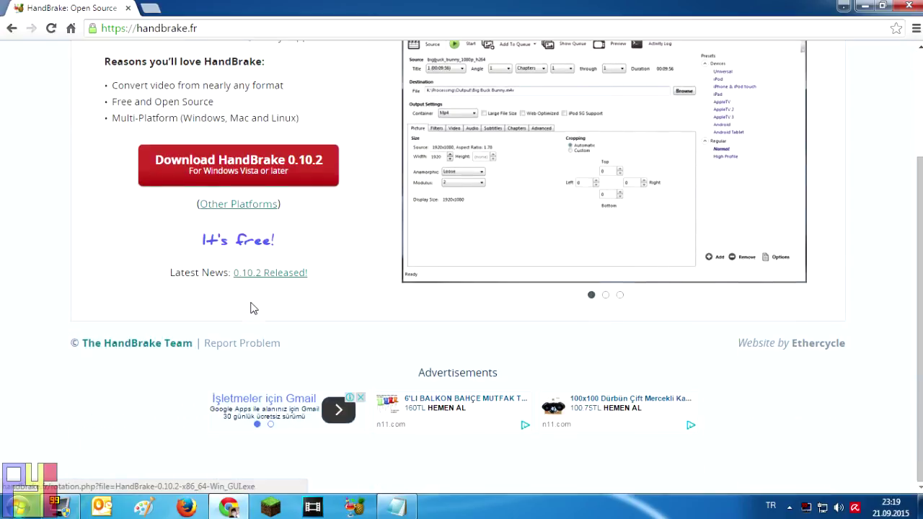
pyautogui.scroll(1, 252, 308)
pyautogui.scroll(1, 252, 307)
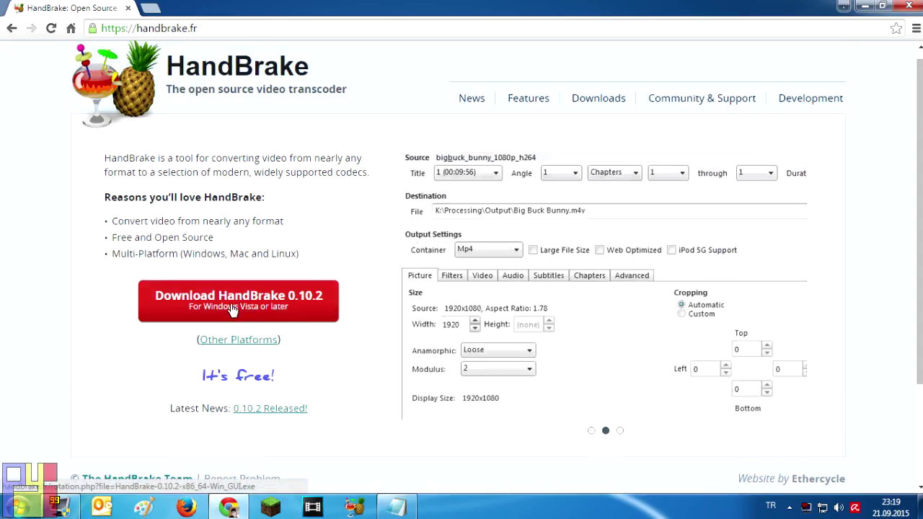
pyautogui.click(239, 301)
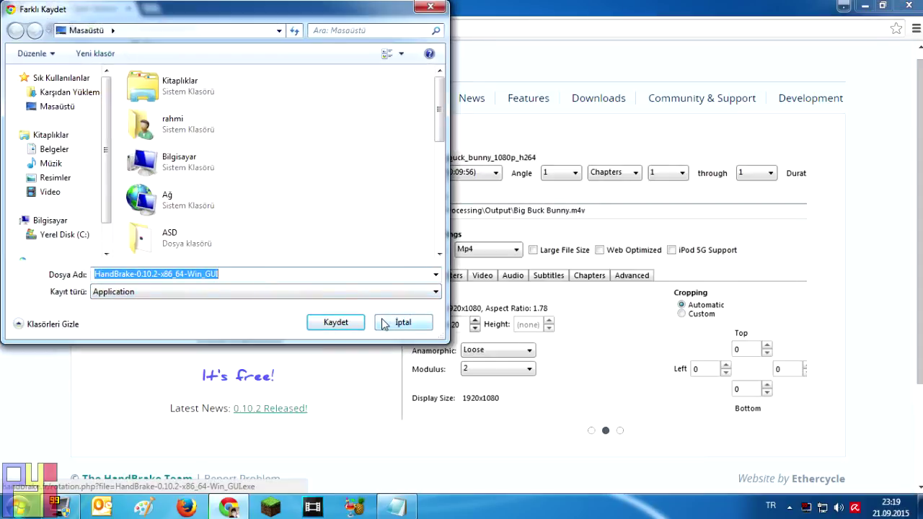
pyautogui.click(401, 323)
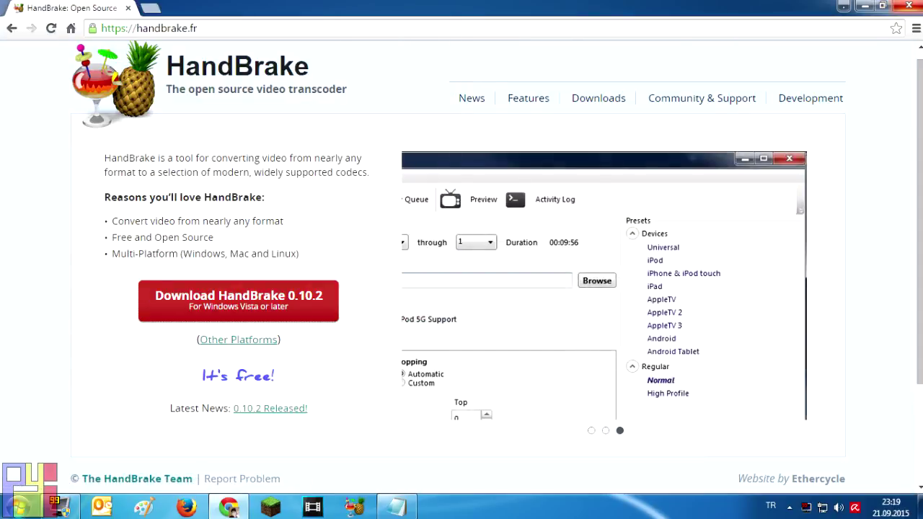
# - Show the desktop, group the three Denmeme Video files with the Deneme ASD123 LOGO image, and select all four
pyautogui.press('super+d')
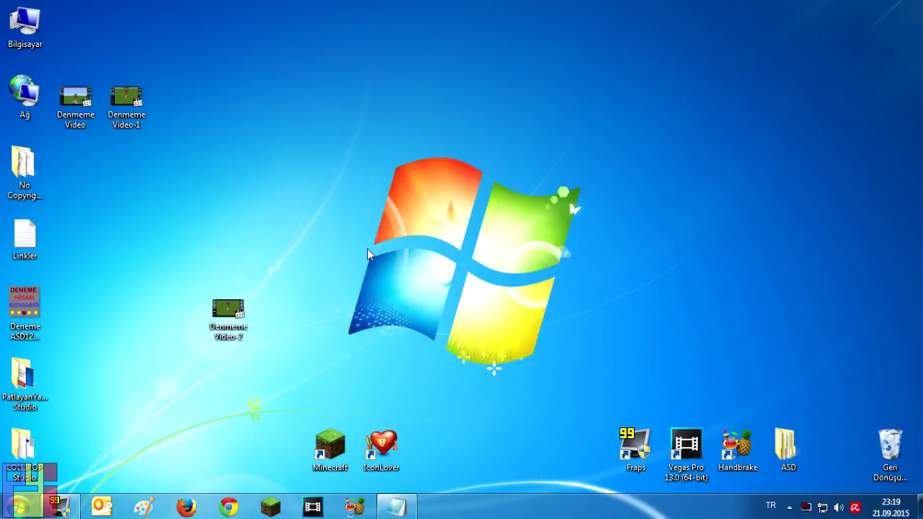
pyautogui.moveTo(126, 99); pyautogui.dragTo(179, 308)
pyautogui.moveTo(76, 98); pyautogui.dragTo(177, 237)
pyautogui.moveTo(25, 306); pyautogui.dragTo(215, 258)
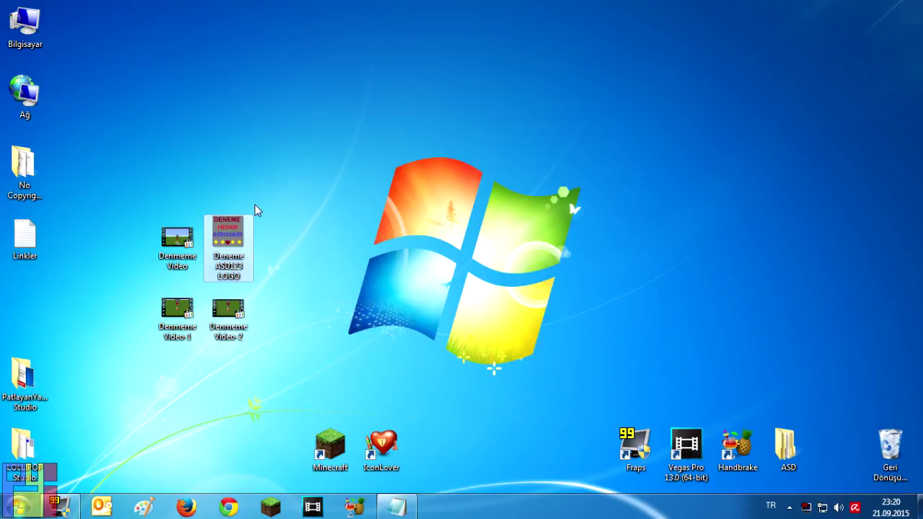
pyautogui.moveTo(154, 207); pyautogui.dragTo(257, 352)
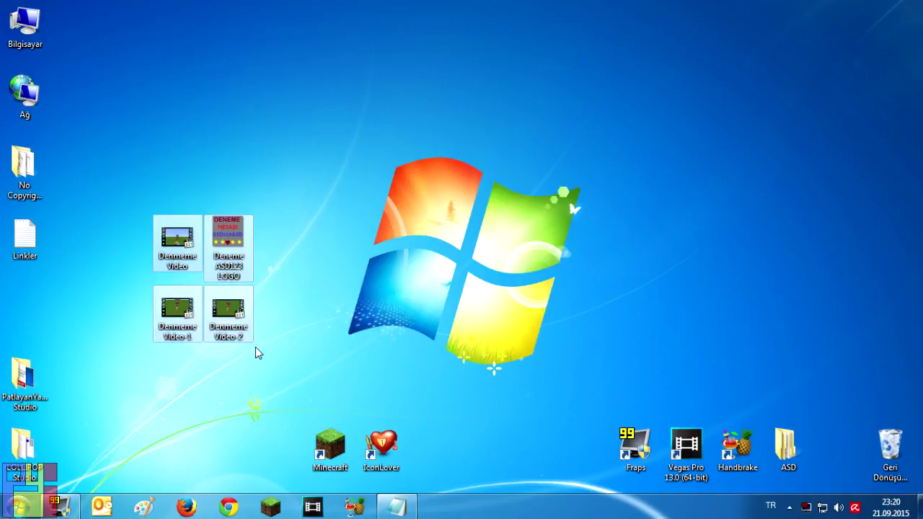